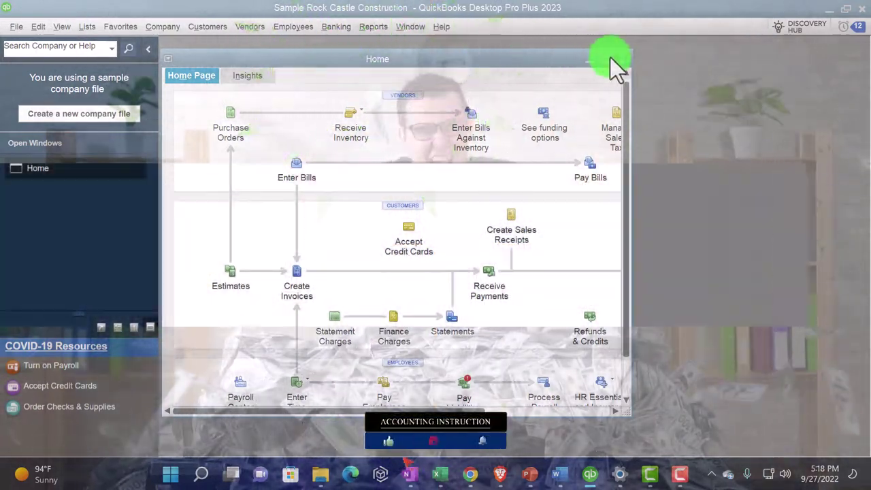
Maximize the Home page window and adjust the program's view options.
{"action": "left_click", "coordinate": [607, 59]}
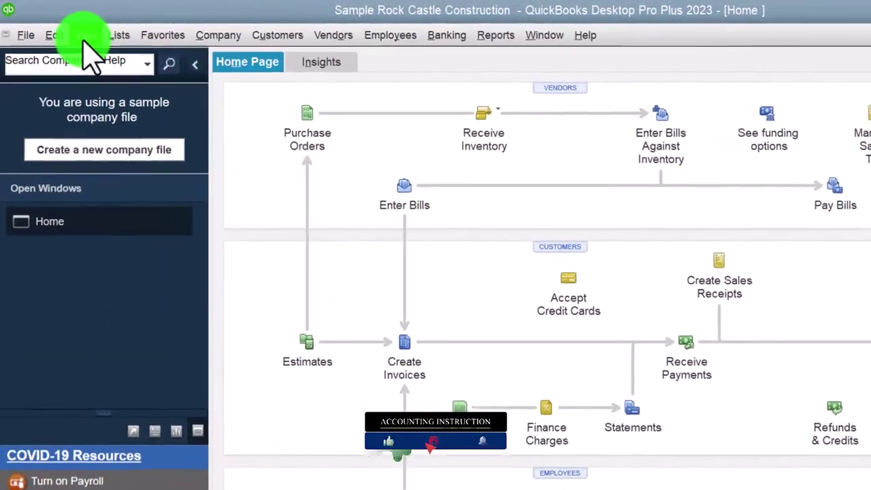
{"action": "left_click", "coordinate": [67, 27]}
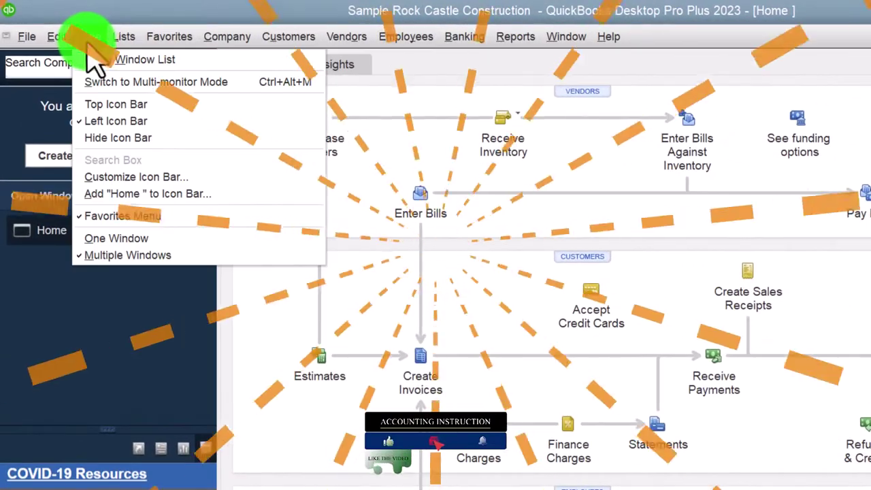
{"action": "left_click", "coordinate": [109, 62]}
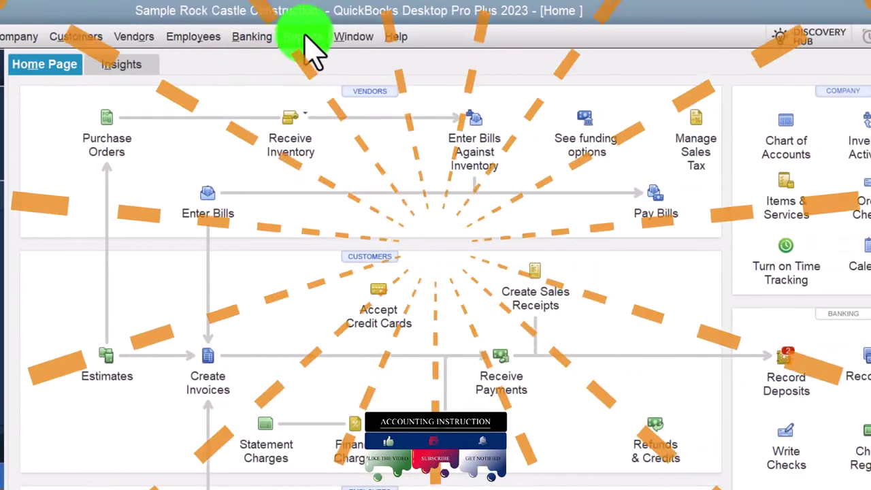
Open the Profit & Loss Standard report for 01/01/2024 through 12/31/2024.
{"action": "left_click", "coordinate": [517, 37]}
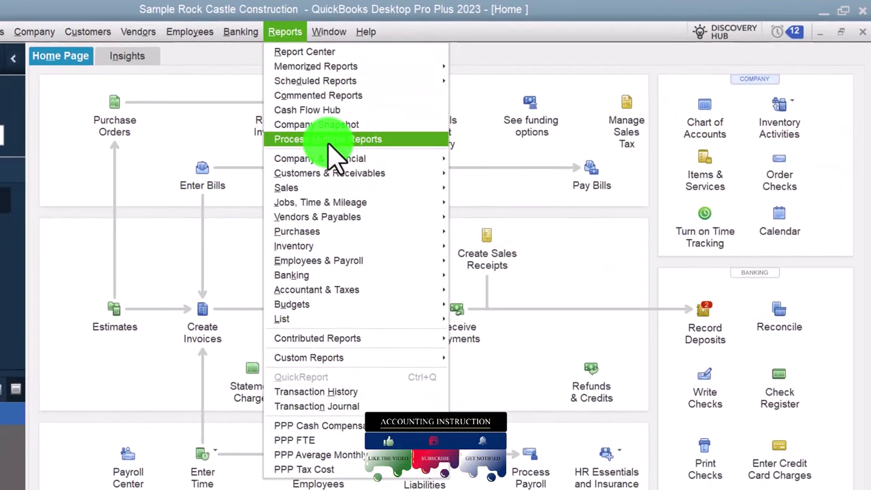
{"action": "left_click", "coordinate": [391, 188]}
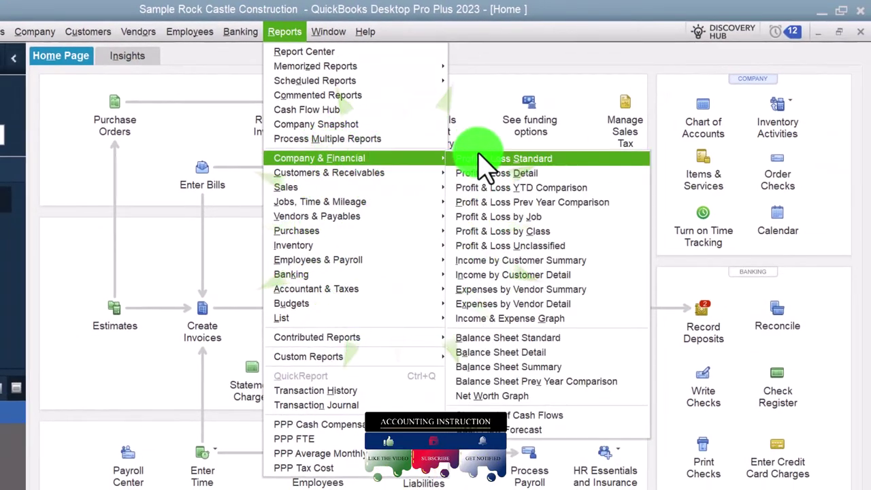
{"action": "left_click", "coordinate": [479, 158]}
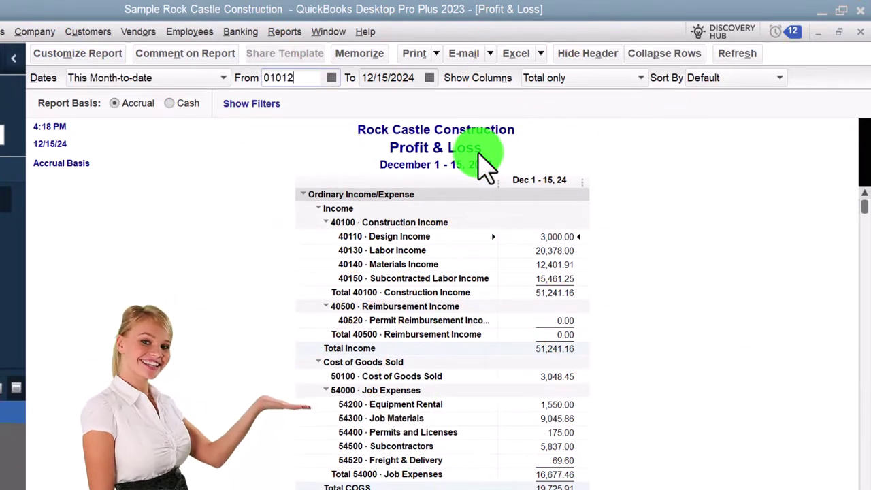
{"action": "type", "text": "010124"}
{"action": "key", "text": "Tab"}
{"action": "type", "text": "123124"}
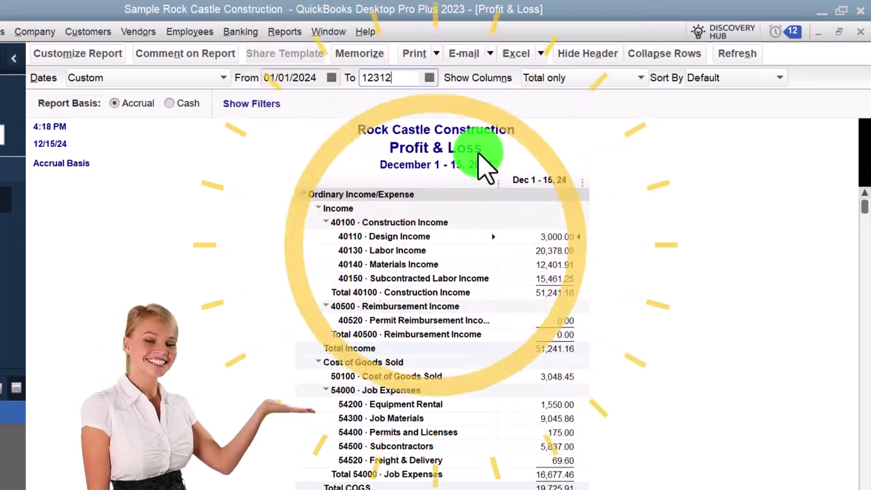
{"action": "key", "text": "Tab"}
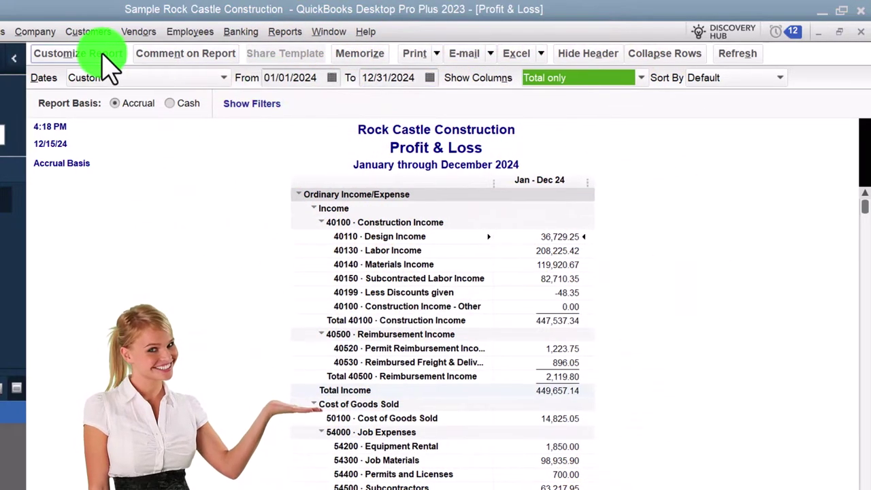
Enlarge the Profit & Loss report fonts, applying the change to all related fonts.
{"action": "left_click", "coordinate": [109, 57]}
{"action": "left_click", "coordinate": [266, 42]}
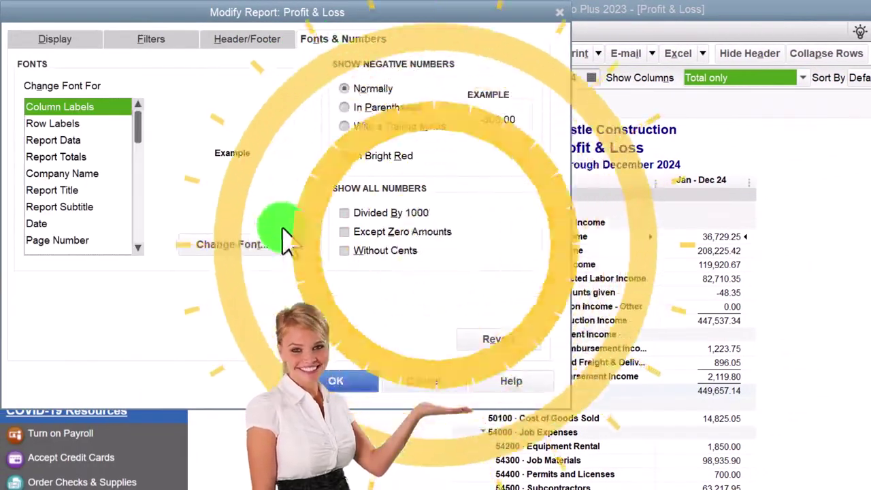
{"action": "left_click", "coordinate": [272, 252]}
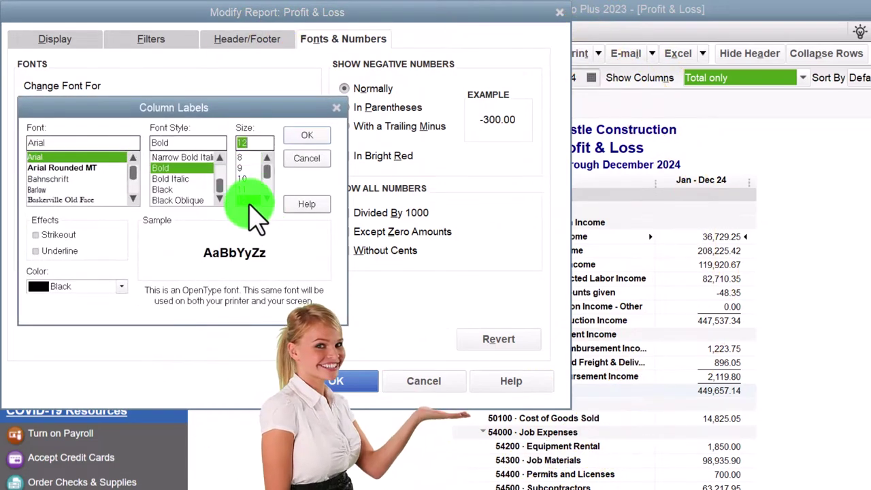
{"action": "left_click", "coordinate": [300, 134]}
{"action": "left_click", "coordinate": [452, 173]}
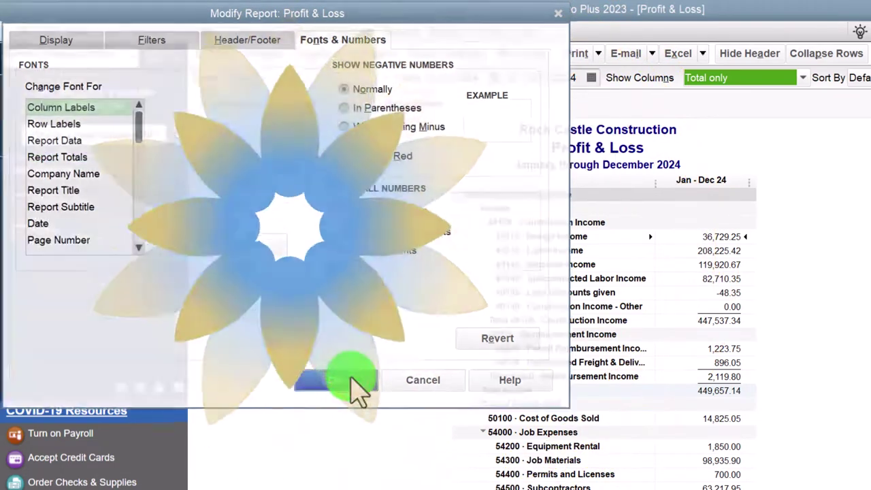
{"action": "left_click", "coordinate": [347, 381]}
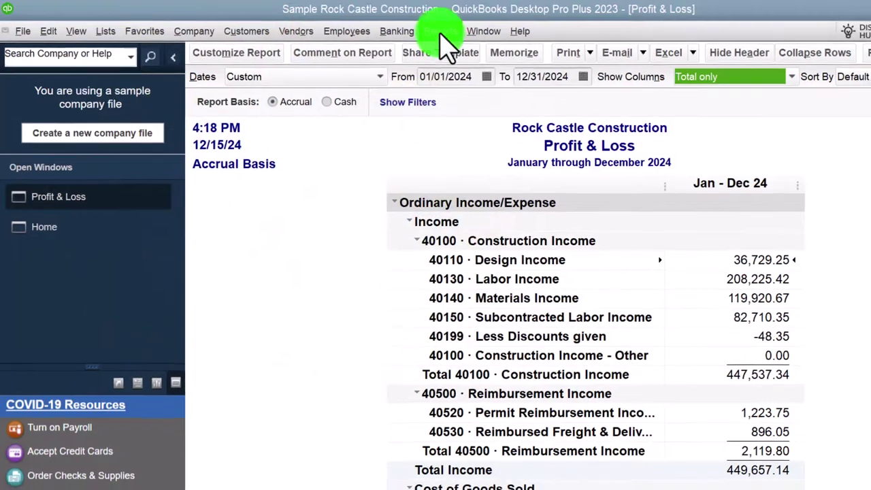
Open the Balance Sheet Standard report as of 12/31/2024.
{"action": "left_click", "coordinate": [439, 31]}
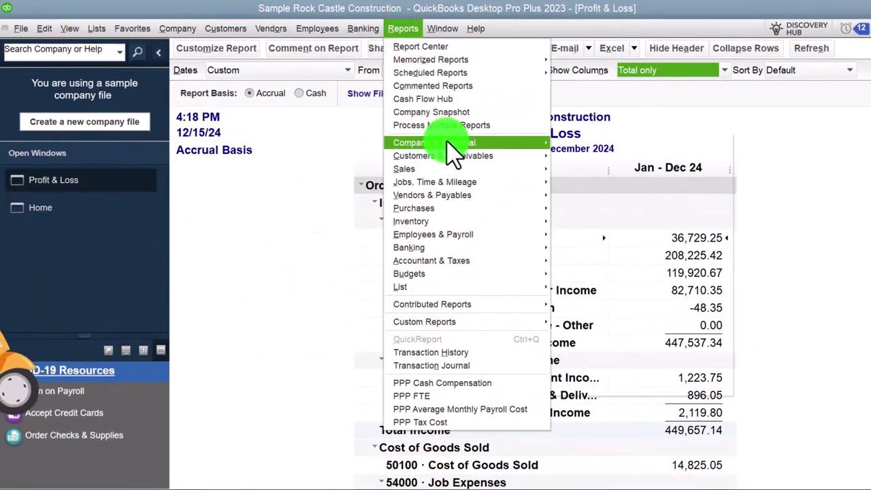
{"action": "mouse_move", "coordinate": [452, 147]}
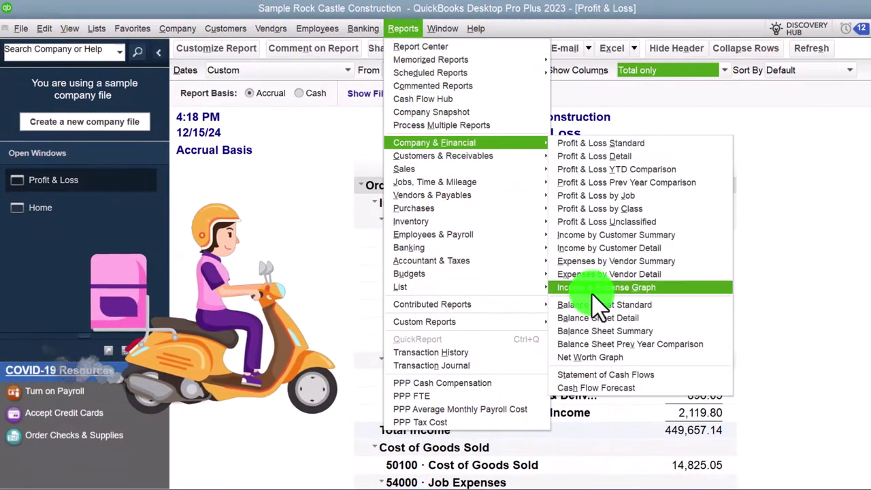
{"action": "left_click", "coordinate": [597, 308]}
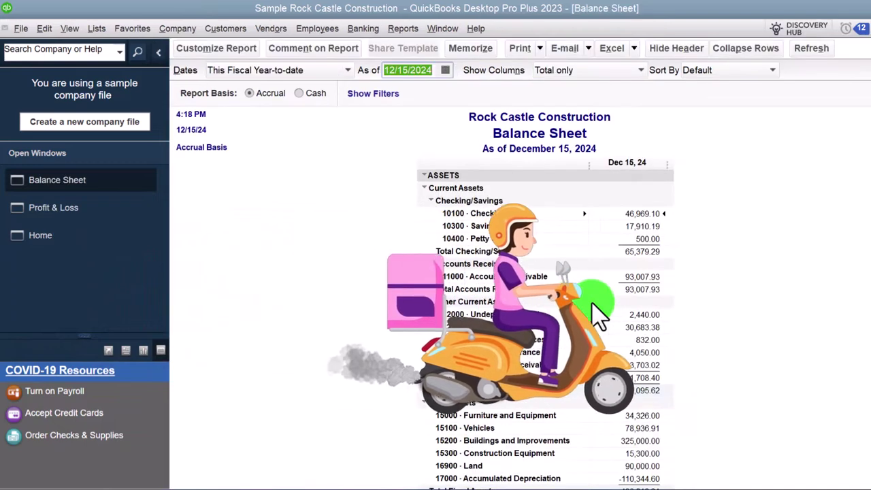
{"action": "type", "text": "12/31/2024"}
{"action": "key", "text": "Tab"}
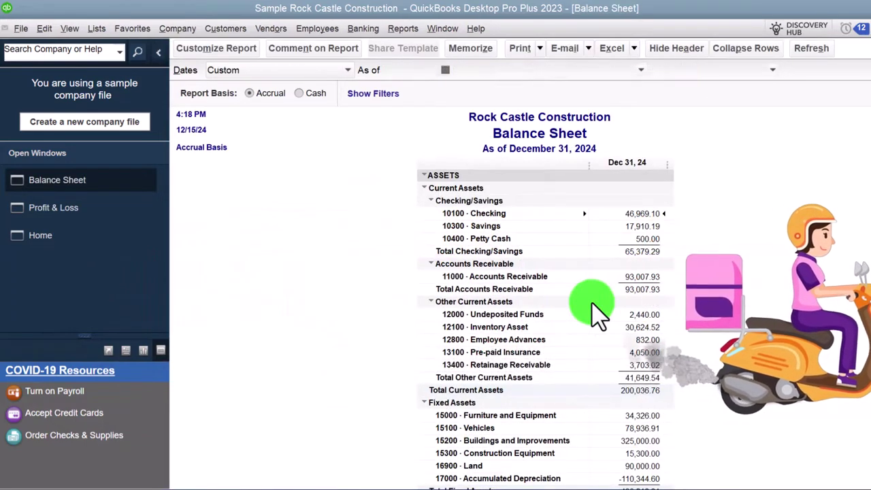
Enlarge the Balance Sheet fonts for all related fonts, then return to the Home page.
{"action": "left_click", "coordinate": [245, 53]}
{"action": "left_click", "coordinate": [313, 39]}
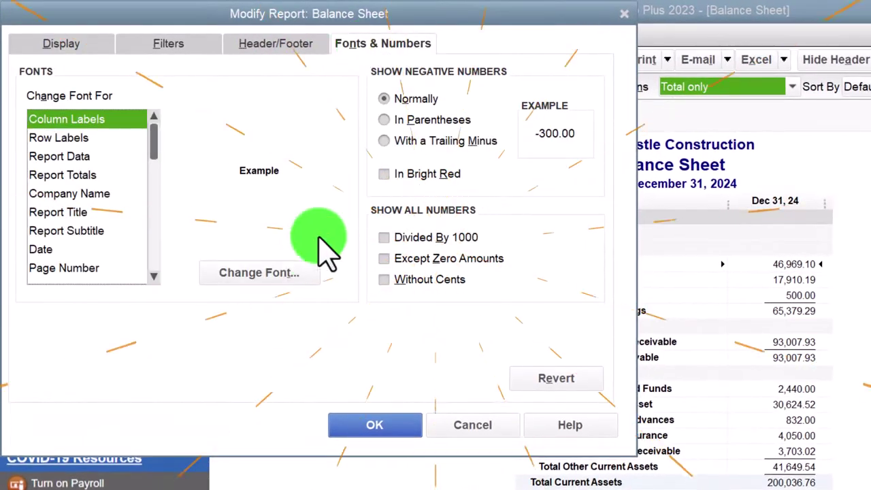
{"action": "left_click", "coordinate": [299, 275]}
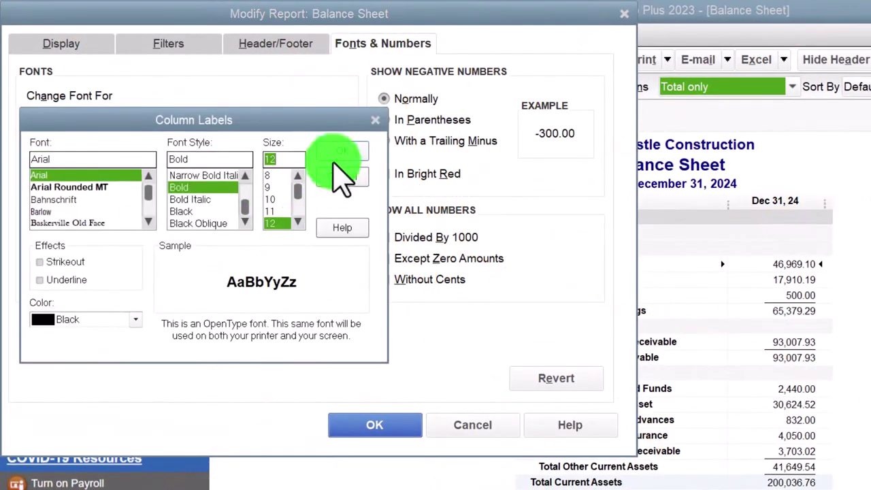
{"action": "left_click", "coordinate": [335, 156]}
{"action": "left_click", "coordinate": [512, 191]}
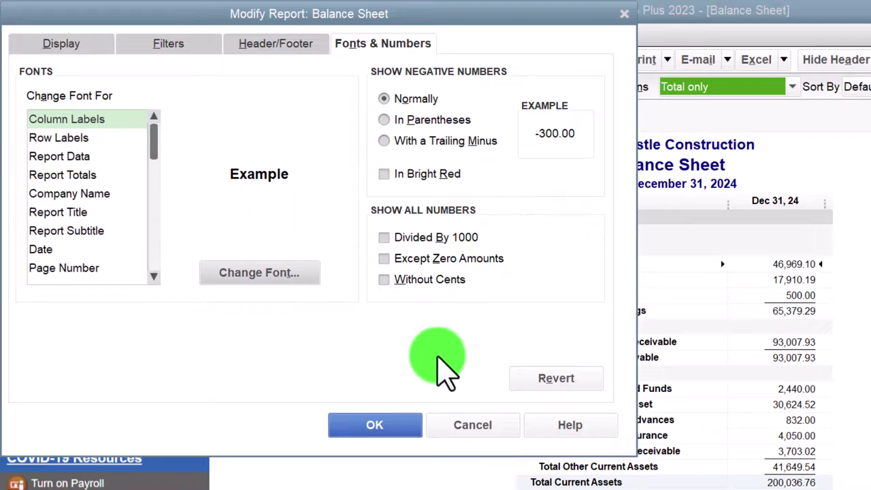
{"action": "left_click", "coordinate": [400, 422]}
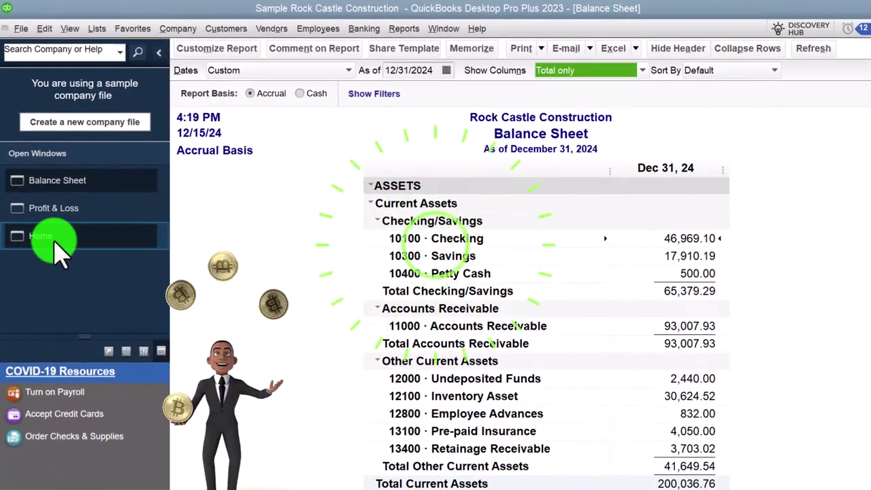
{"action": "left_click", "coordinate": [55, 238]}
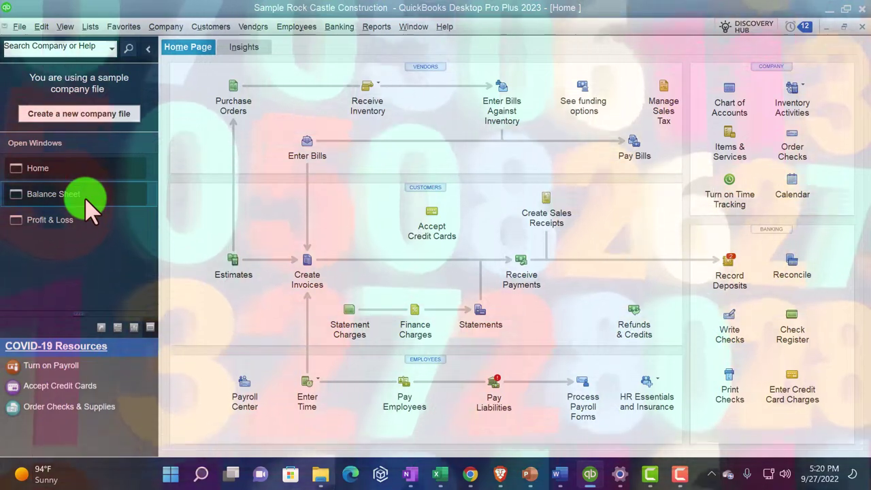
Scroll the Balance Sheet to review Accounts Receivable at 93,007.93.
{"action": "left_click", "coordinate": [86, 197]}
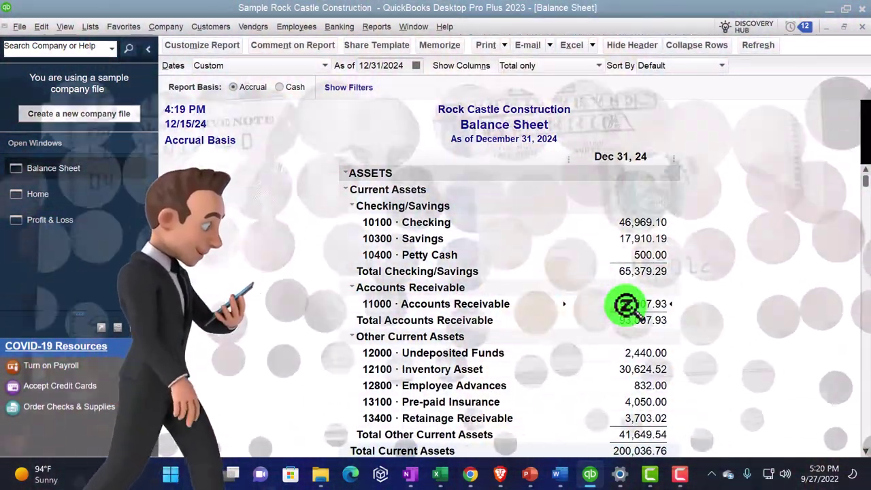
{"action": "scroll", "coordinate": [625, 306], "scroll_direction": "down", "scroll_amount": 1}
{"action": "scroll", "coordinate": [639, 293], "scroll_direction": "down", "scroll_amount": 1}
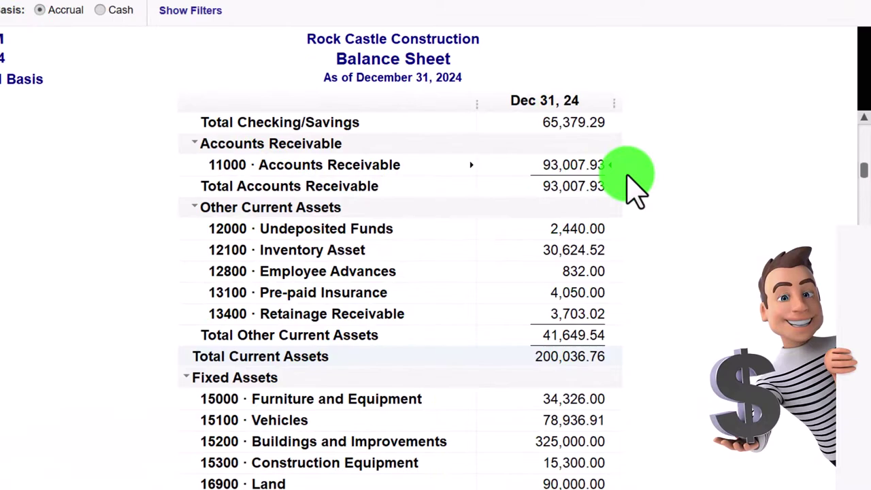
{"action": "scroll", "coordinate": [632, 187], "scroll_direction": "up", "scroll_amount": 1}
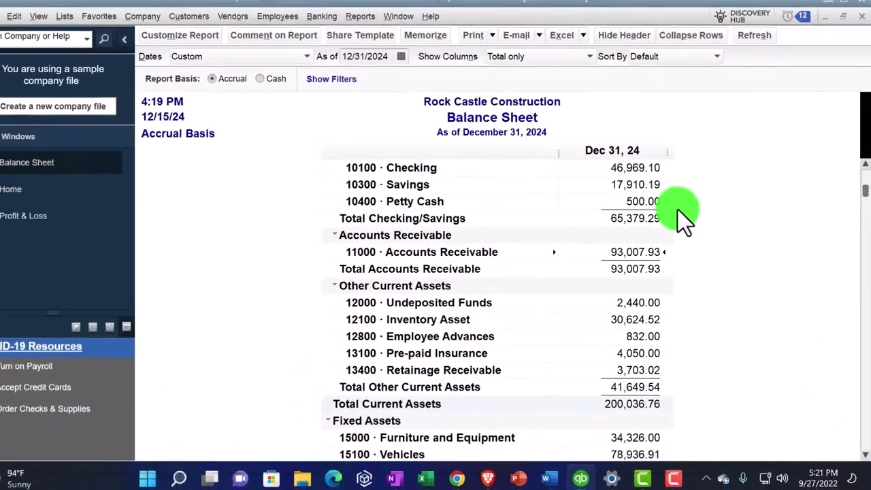
{"action": "scroll", "coordinate": [677, 208], "scroll_direction": "up", "scroll_amount": 1}
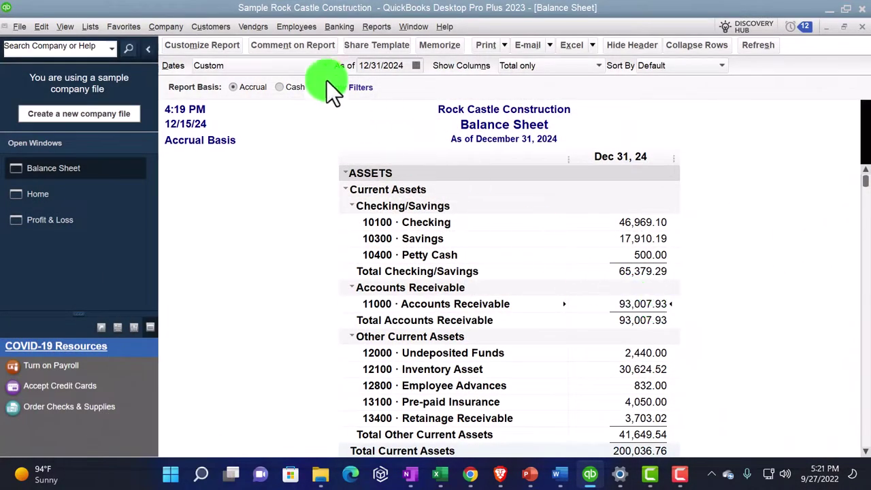
Open the Customer Center filtered to Customers with Open Balances.
{"action": "left_click", "coordinate": [213, 27]}
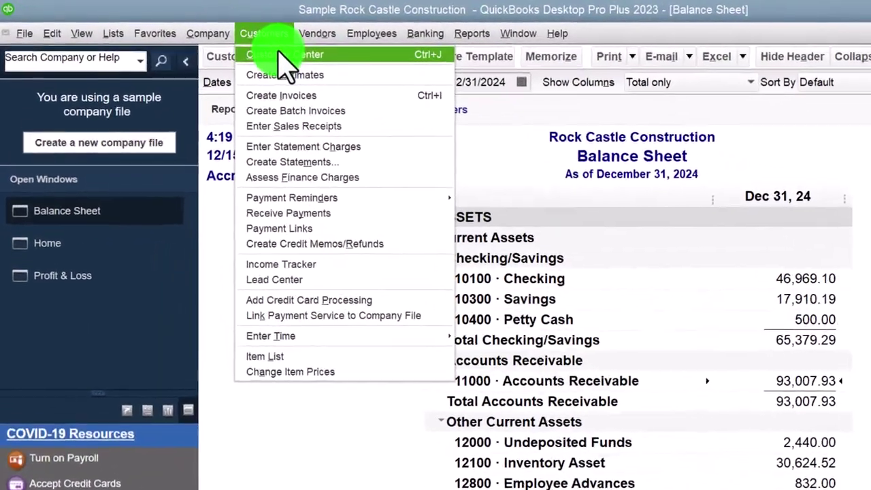
{"action": "left_click", "coordinate": [280, 54]}
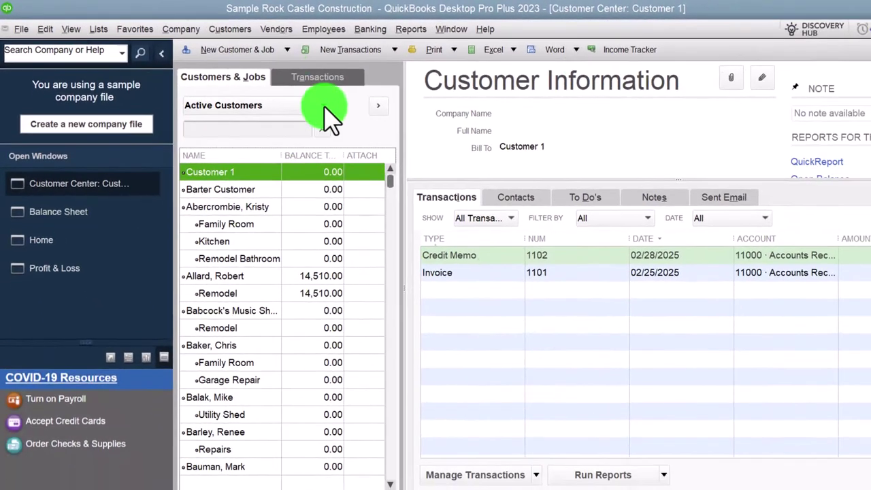
{"action": "left_click", "coordinate": [324, 107]}
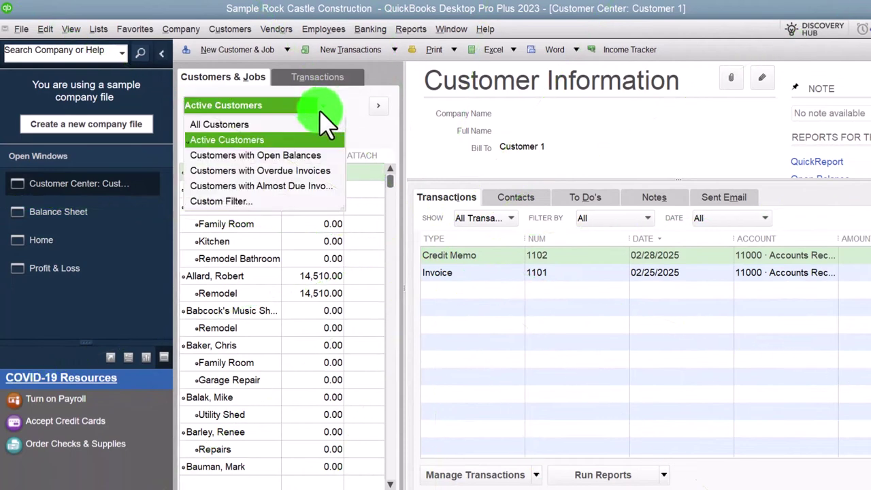
{"action": "left_click", "coordinate": [300, 157]}
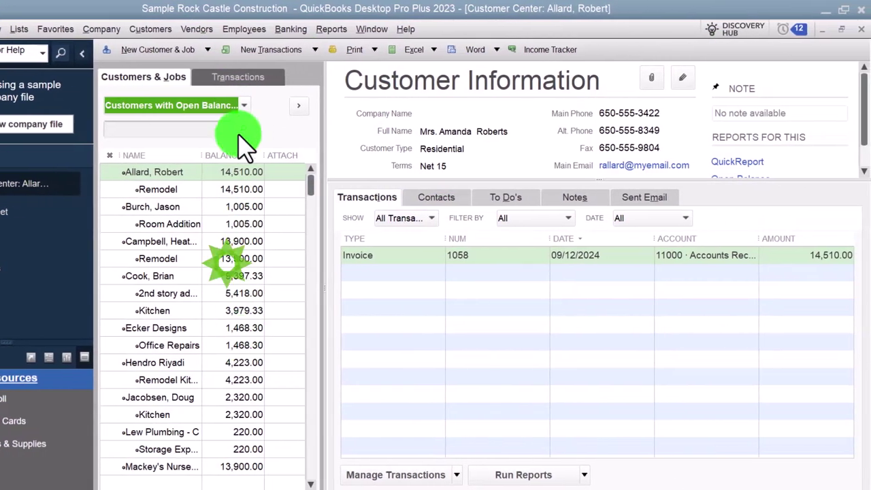
Switch the filter to Customers with Overdue Invoices and dismiss the Empty List notice.
{"action": "left_click", "coordinate": [246, 119]}
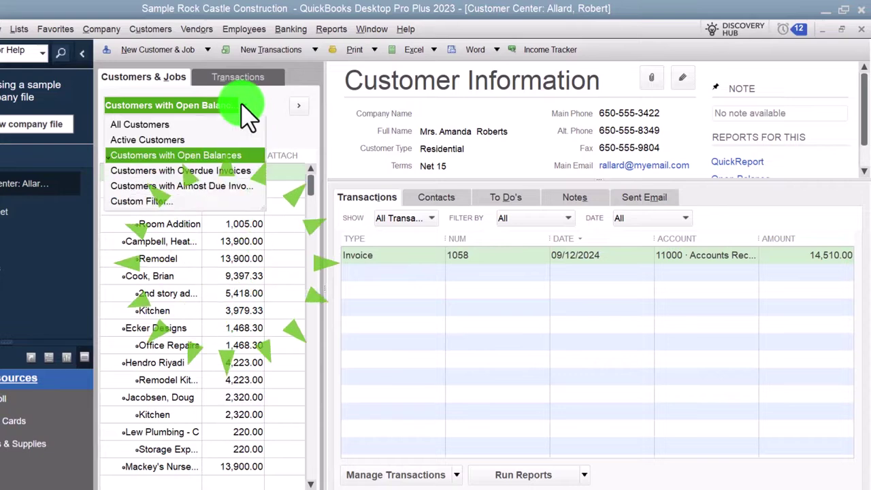
{"action": "left_click", "coordinate": [229, 170]}
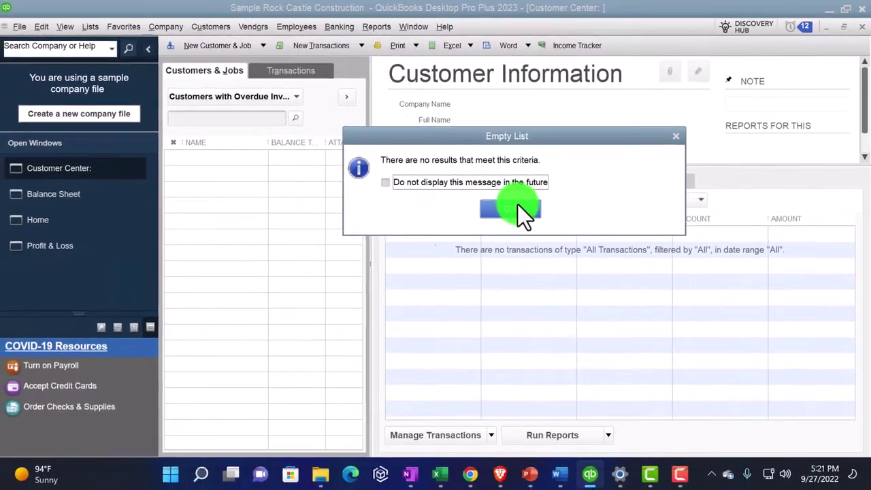
{"action": "left_click", "coordinate": [451, 225]}
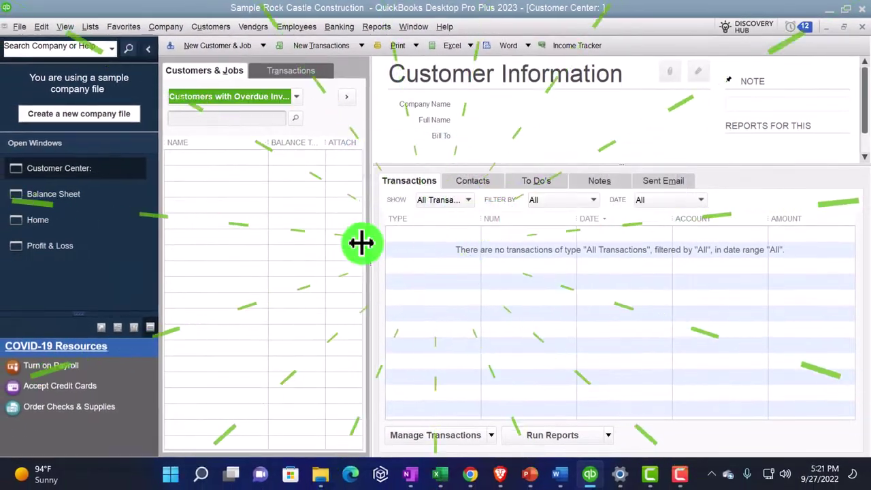
{"action": "left_click", "coordinate": [314, 218]}
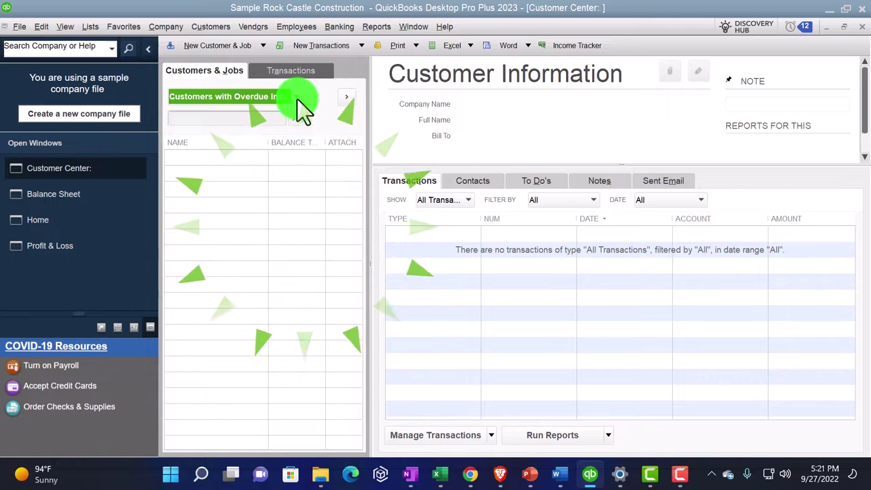
{"action": "left_click", "coordinate": [378, 27]}
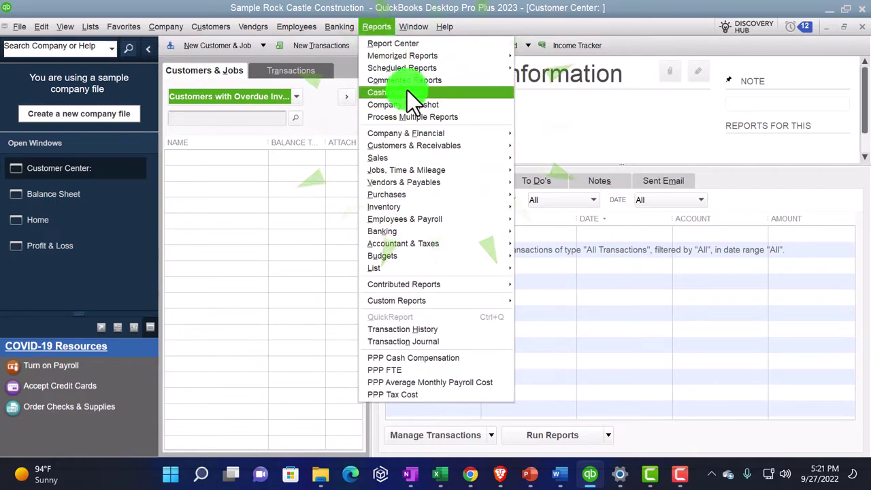
Open the A/R Aging Summary as of 12/15/2024 and scroll through the balances.
{"action": "left_click", "coordinate": [419, 145]}
{"action": "left_click", "coordinate": [525, 148]}
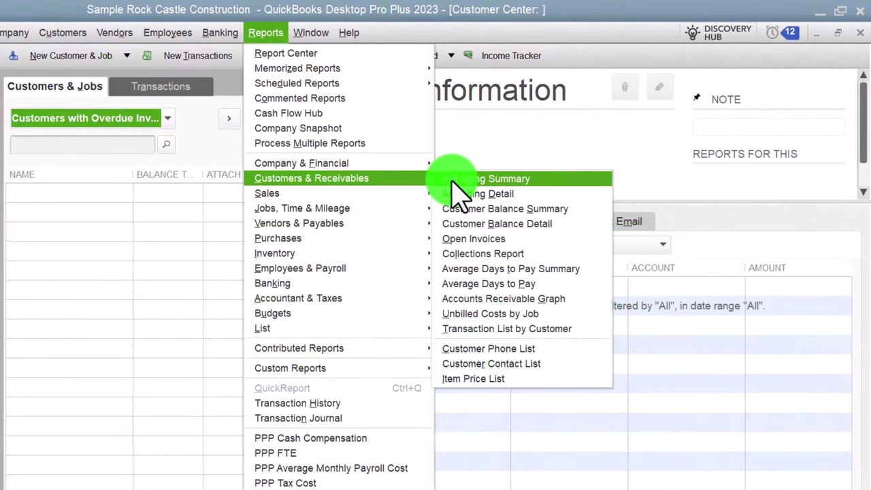
{"action": "left_click", "coordinate": [453, 181]}
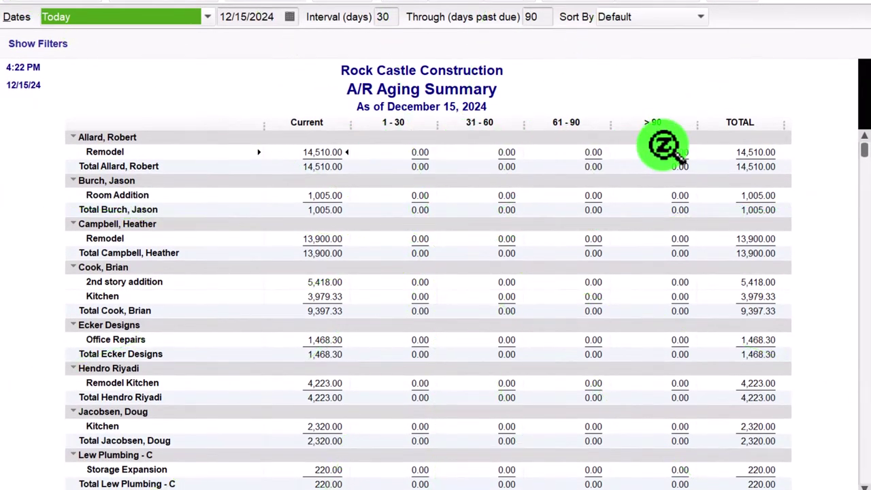
{"action": "scroll", "coordinate": [664, 145], "scroll_direction": "down", "scroll_amount": 7}
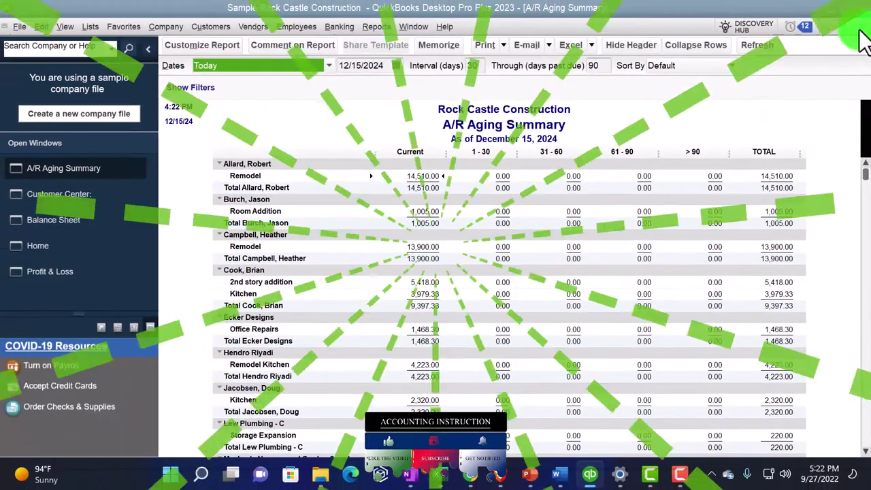
Close the A/R Aging Summary and Customer Center windows, then switch to Home.
{"action": "left_click", "coordinate": [861, 29]}
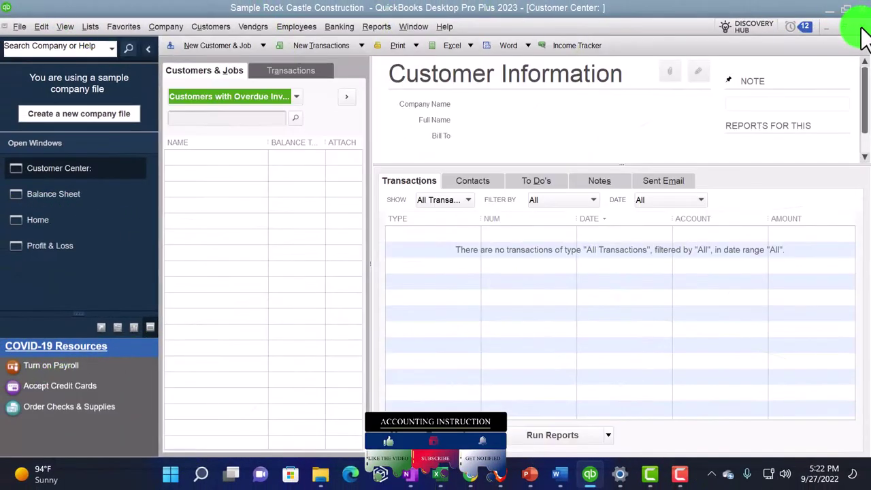
{"action": "left_click", "coordinate": [860, 31]}
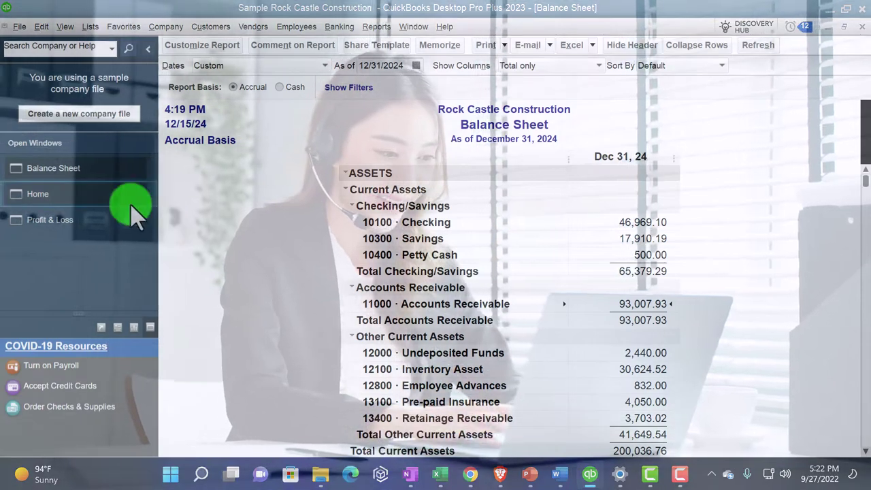
{"action": "left_click", "coordinate": [45, 194]}
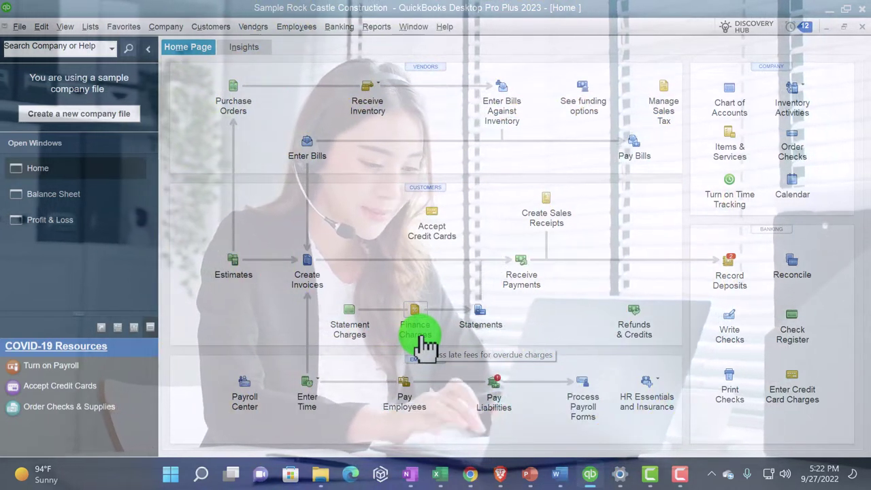
Review Finance Charge company preferences: 10.0% annual rate, 5.00 minimum, 0-day grace period.
{"action": "left_click", "coordinate": [41, 27]}
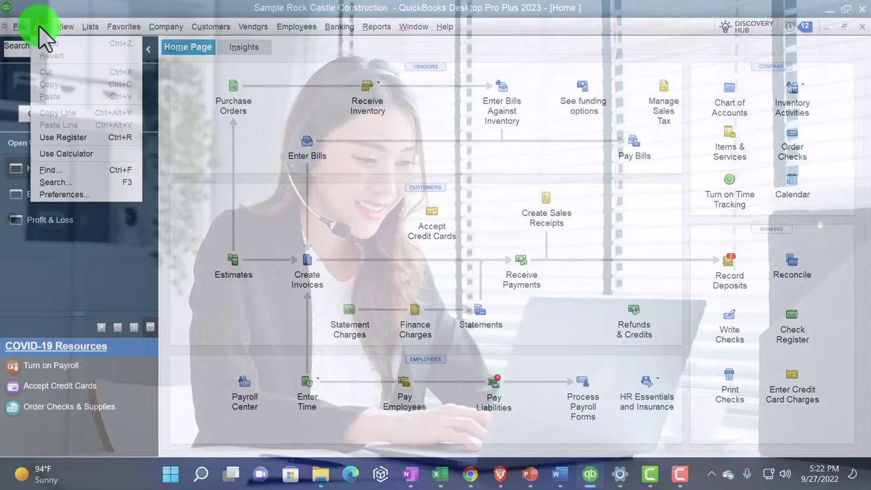
{"action": "left_click", "coordinate": [75, 194]}
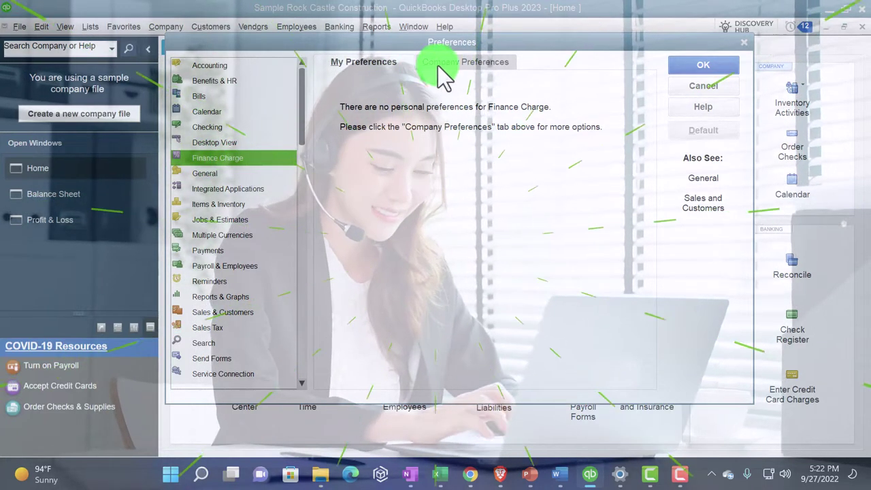
{"action": "left_click", "coordinate": [446, 64]}
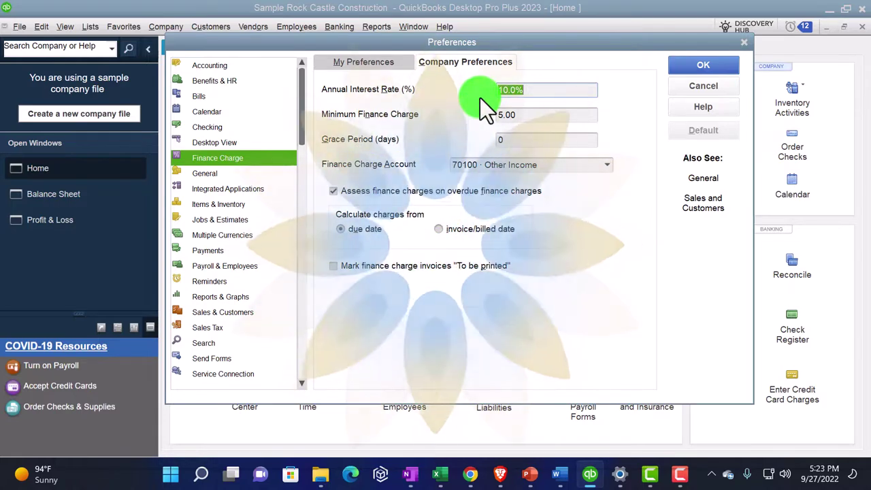
{"action": "key", "text": "Tab"}
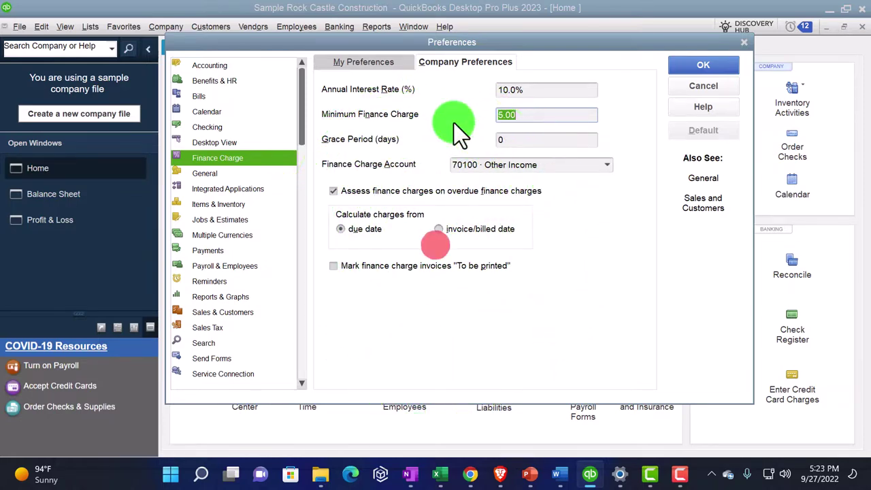
{"action": "key", "text": "Tab"}
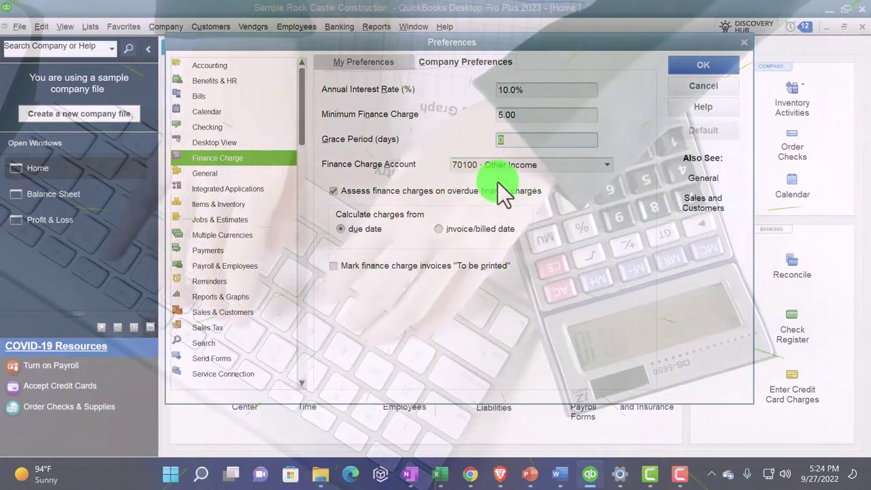
{"action": "left_click", "coordinate": [607, 165]}
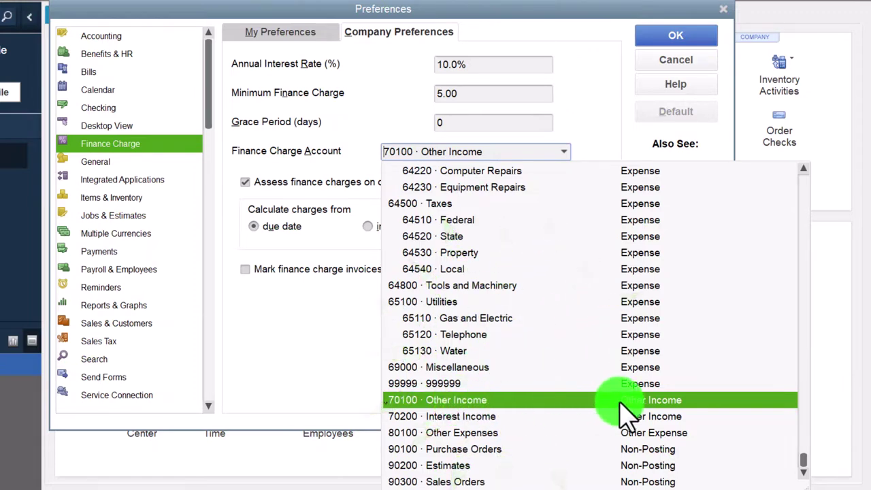
{"action": "scroll", "coordinate": [624, 408], "scroll_direction": "up", "scroll_amount": 13}
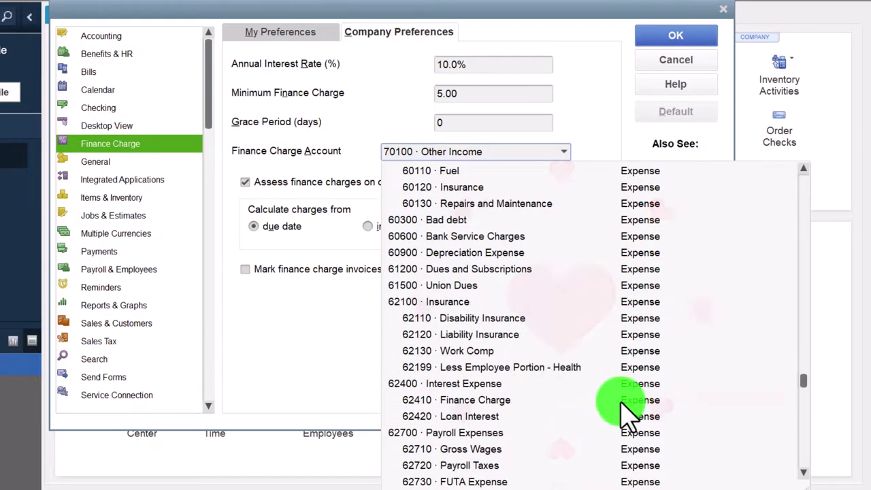
{"action": "scroll", "coordinate": [624, 408], "scroll_direction": "down", "scroll_amount": 13}
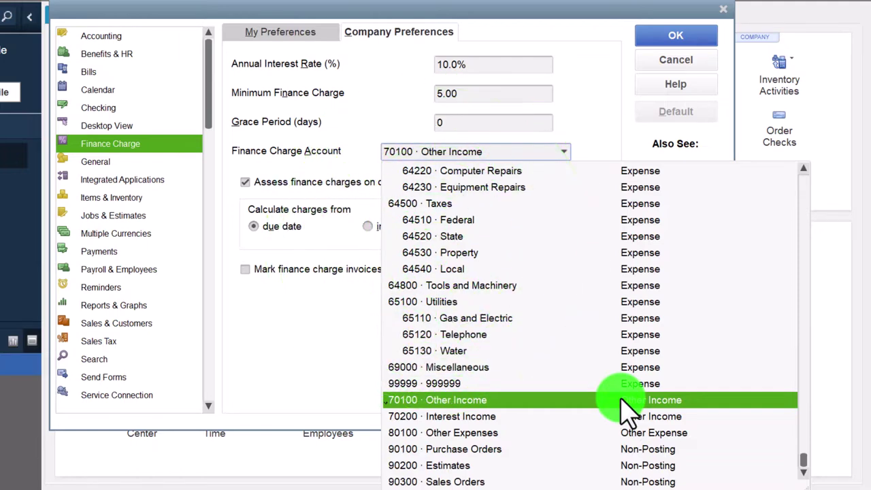
{"action": "left_click", "coordinate": [325, 351]}
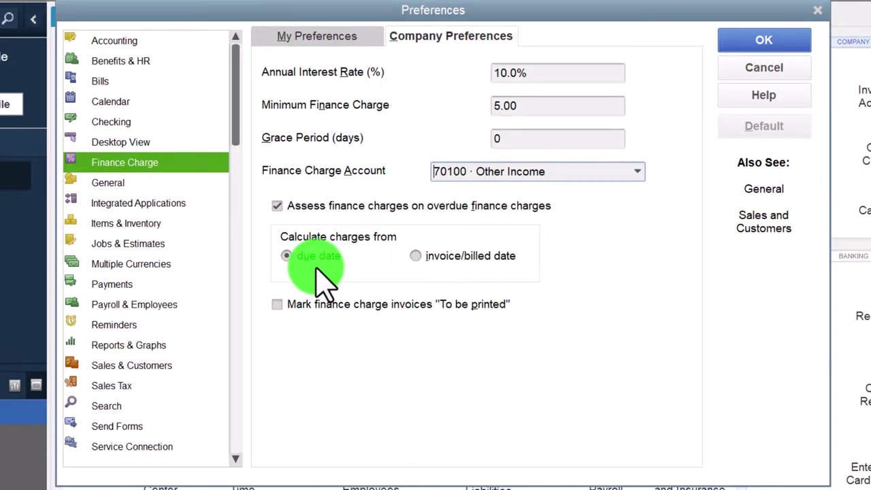
{"action": "left_click", "coordinate": [368, 267]}
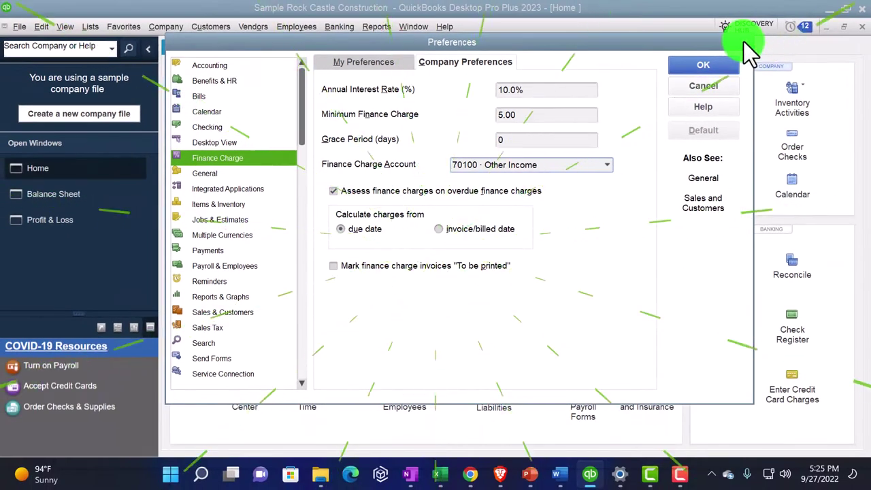
Save Preferences, check Assess Finance Charges for 12/15/2024 shows no customers, and cancel.
{"action": "key", "text": "Return"}
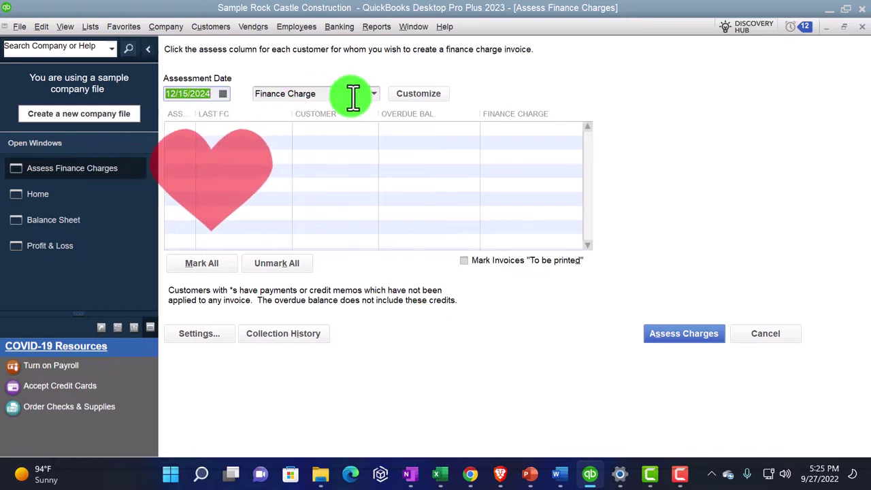
{"action": "left_click", "coordinate": [277, 193]}
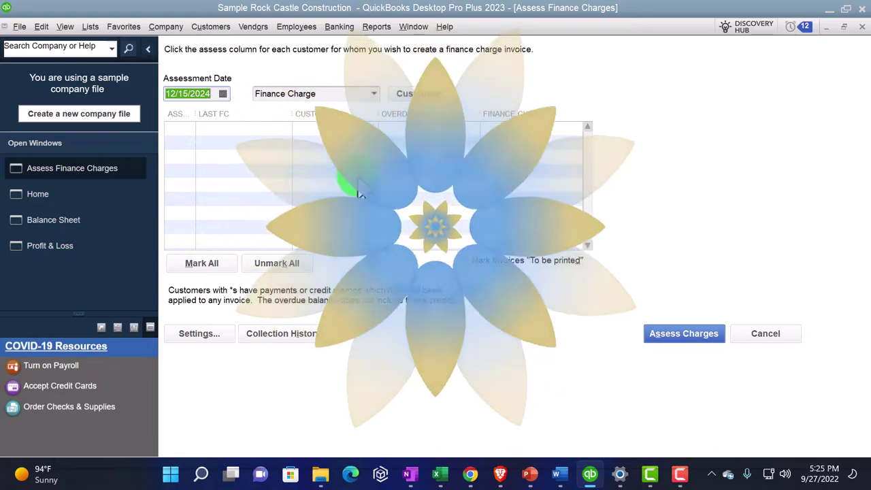
{"action": "left_click", "coordinate": [861, 27]}
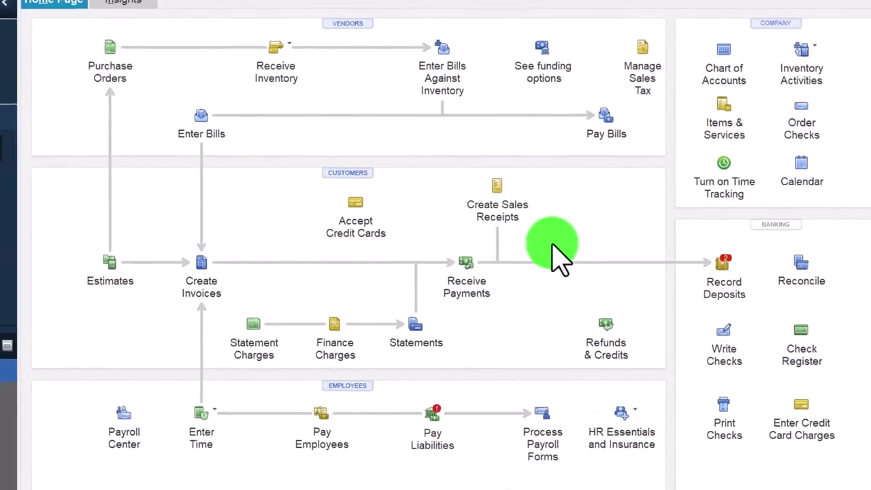
Create invoice 1103 for Customer 1 with date 09/05/2024.
{"action": "left_click", "coordinate": [429, 282]}
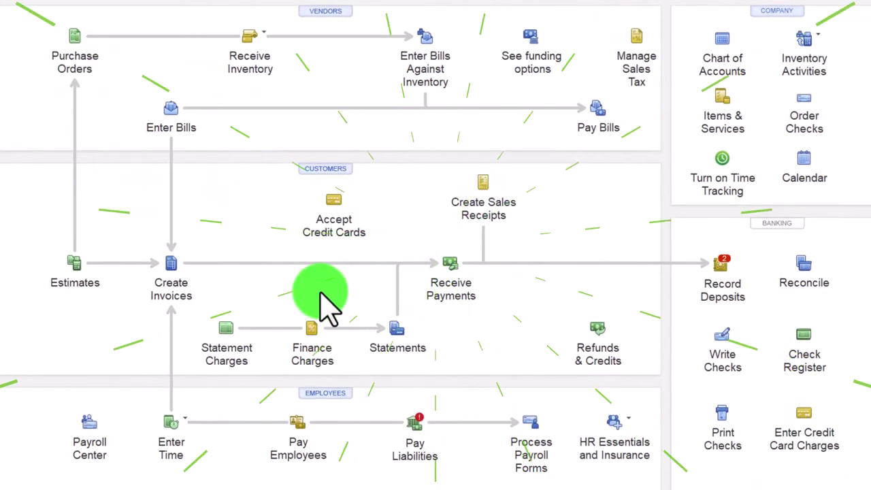
{"action": "left_click", "coordinate": [181, 275]}
{"action": "type", "text": "C"}
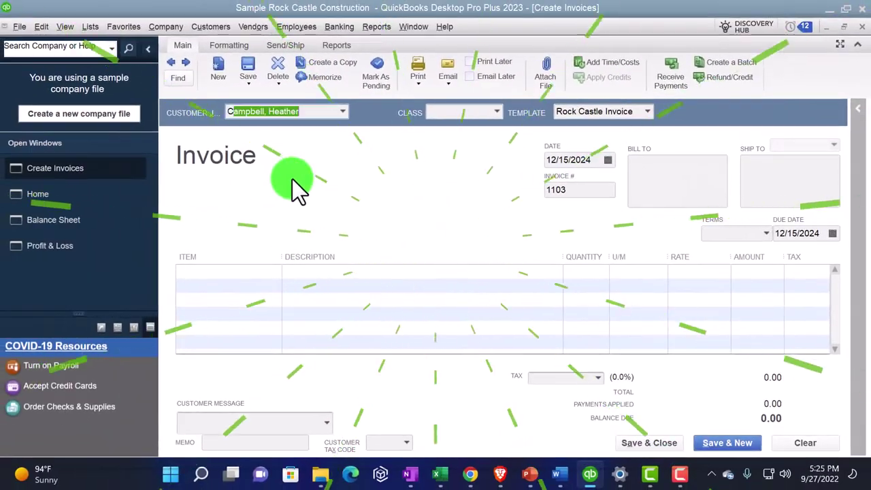
{"action": "type", "text": "ustomer 1"}
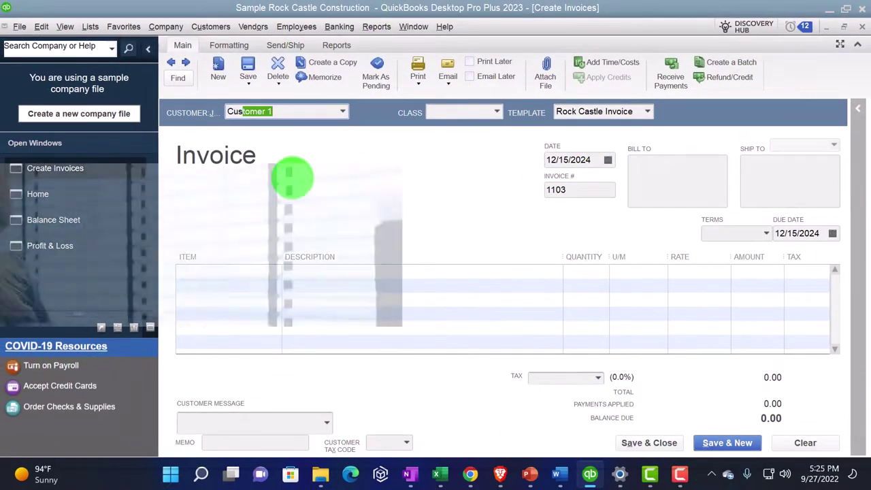
{"action": "key", "text": "Tab"}
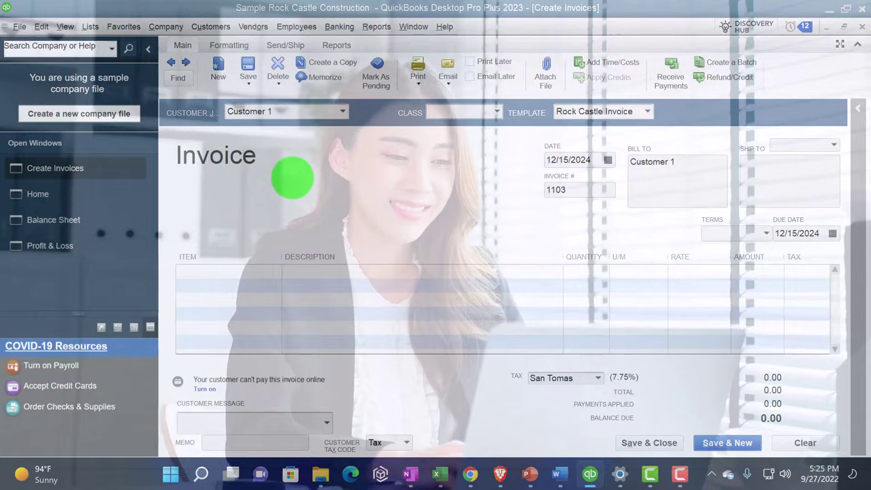
{"action": "key", "text": "Tab"}
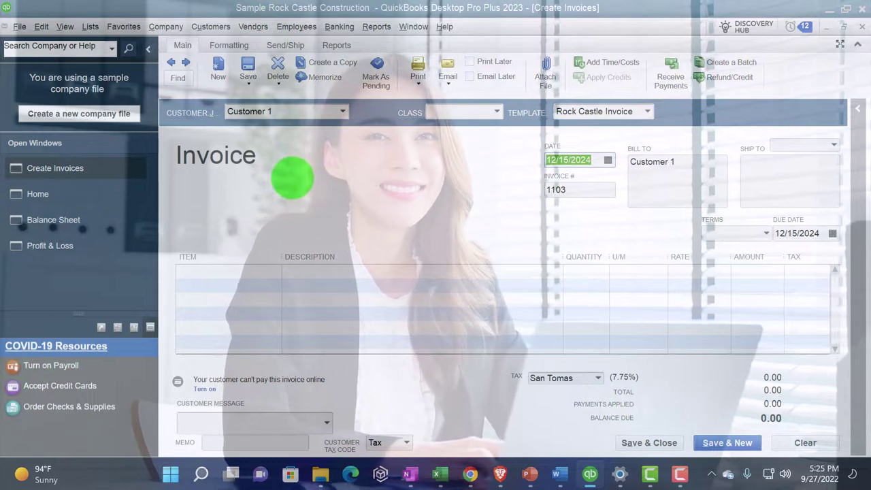
{"action": "type", "text": "0905"}
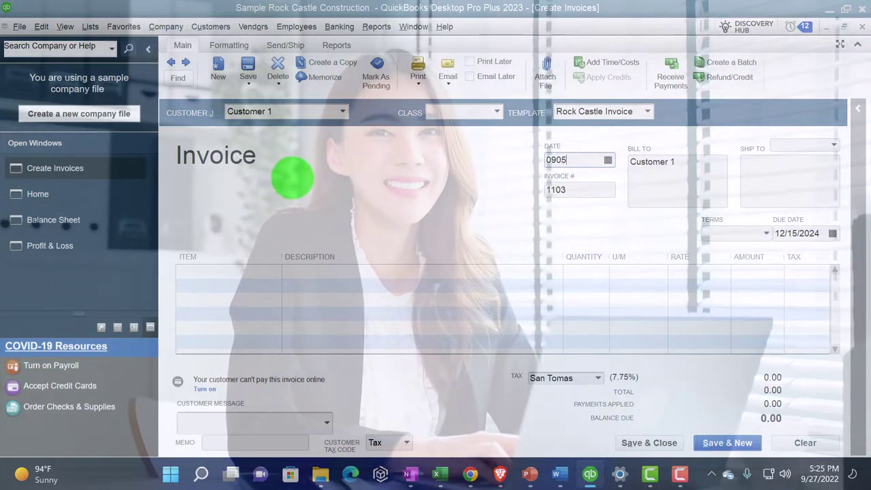
{"action": "type", "text": "2024"}
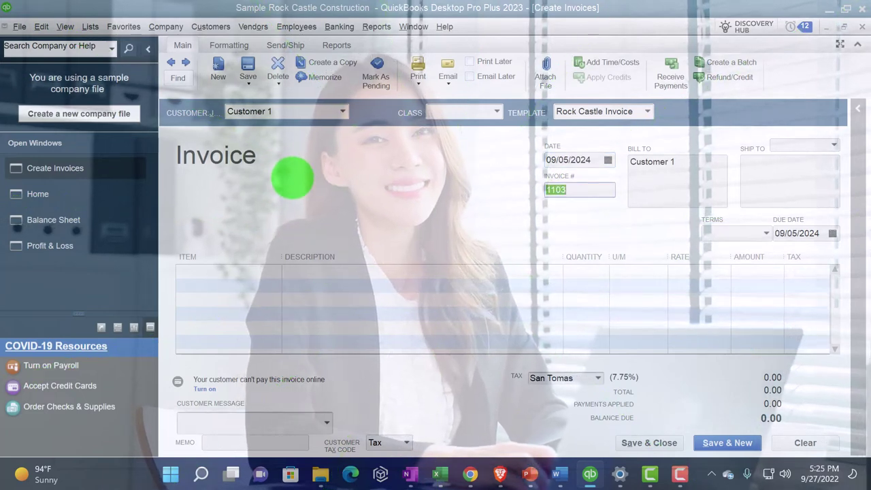
{"action": "key", "text": "Tab"}
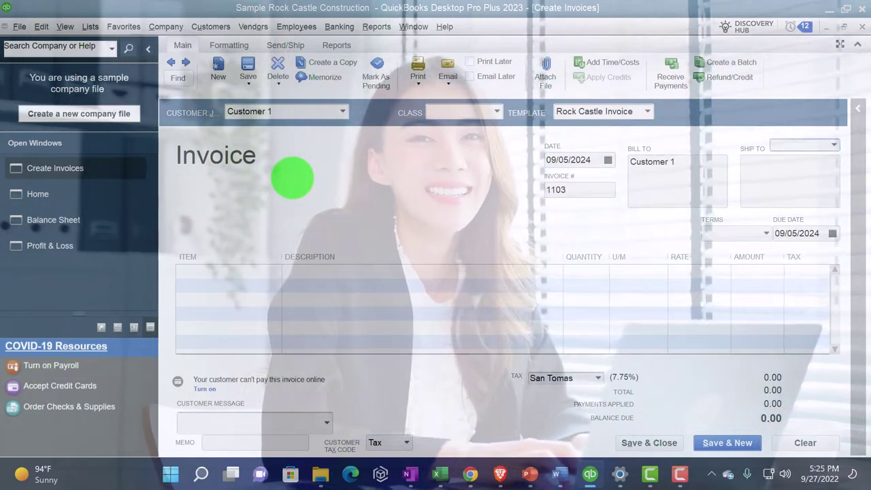
{"action": "key", "text": "Tab"}
{"action": "key", "text": "Tab"}
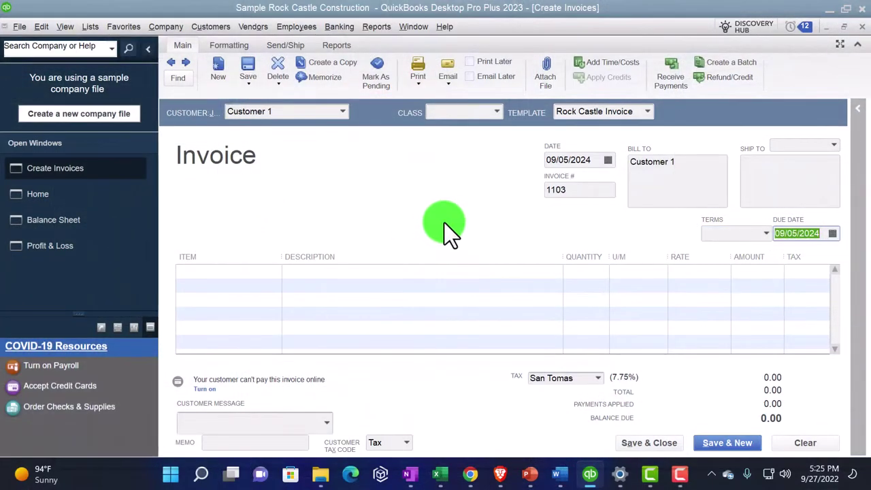
{"action": "left_click", "coordinate": [447, 222]}
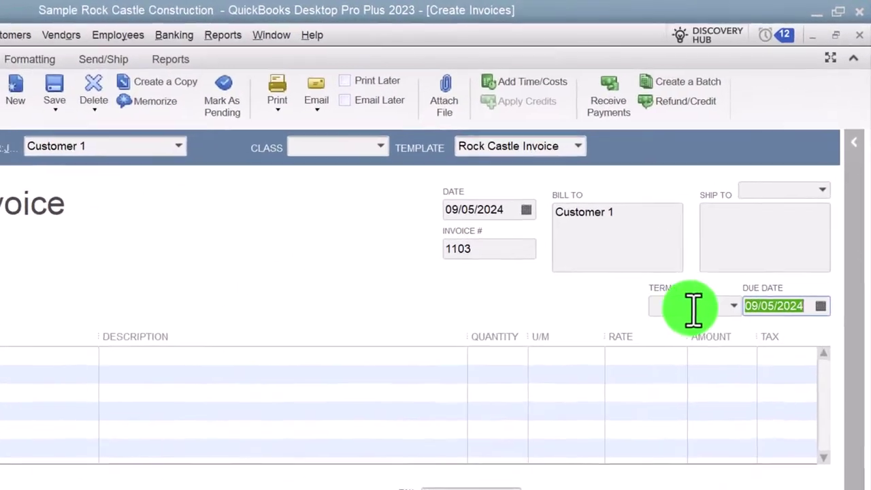
Set Net 30 terms, add an Item 1 line for 5,000.00, and save the invoice.
{"action": "left_click", "coordinate": [765, 233]}
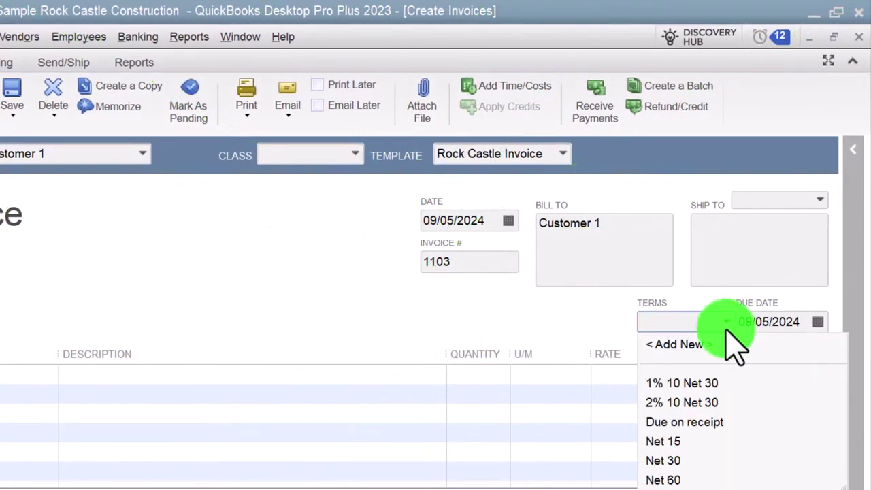
{"action": "left_click", "coordinate": [714, 458]}
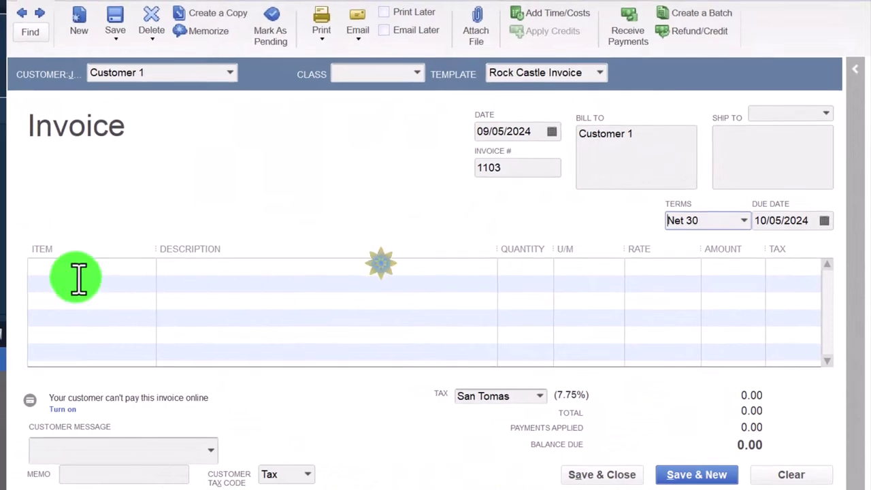
{"action": "left_click", "coordinate": [77, 277]}
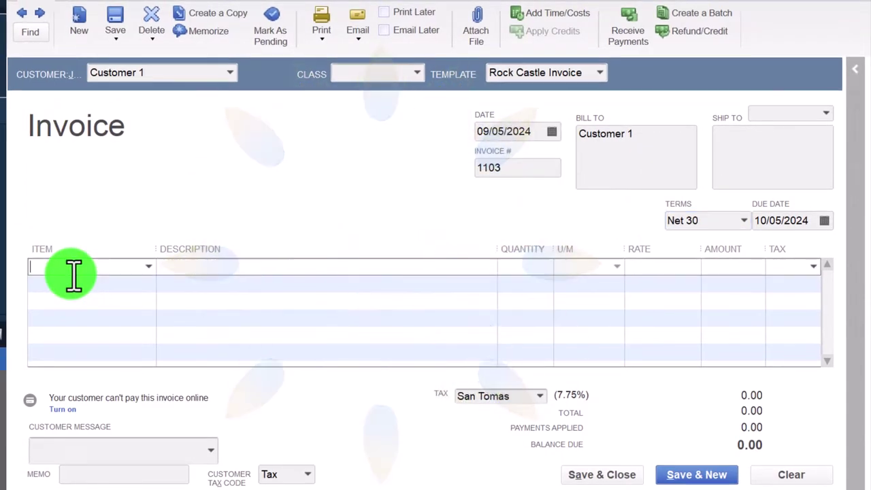
{"action": "type", "text": "Item"}
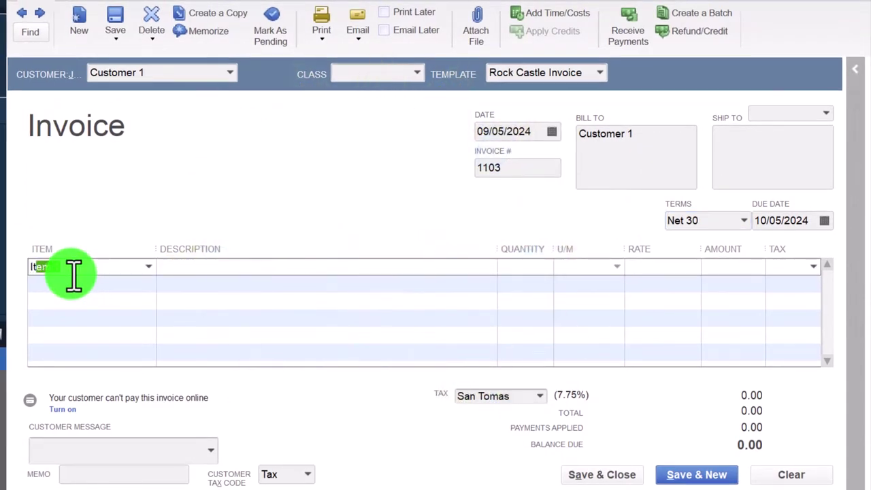
{"action": "key", "text": "Tab"}
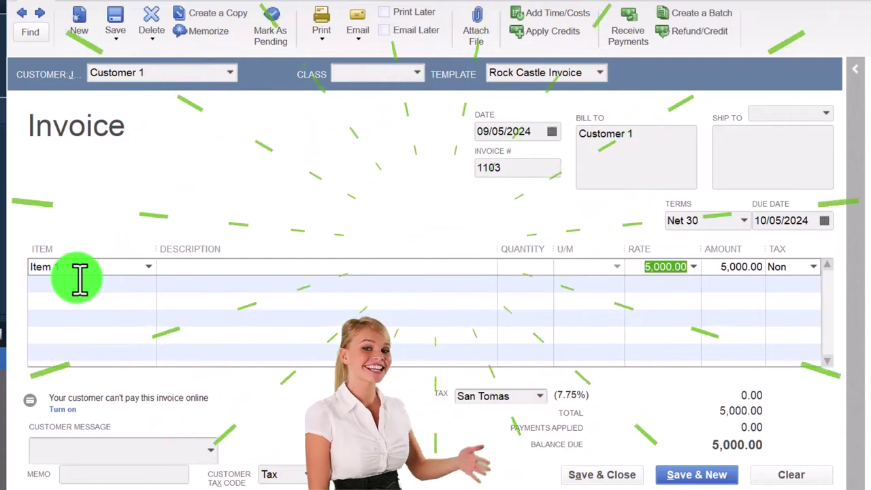
{"action": "left_click", "coordinate": [82, 280]}
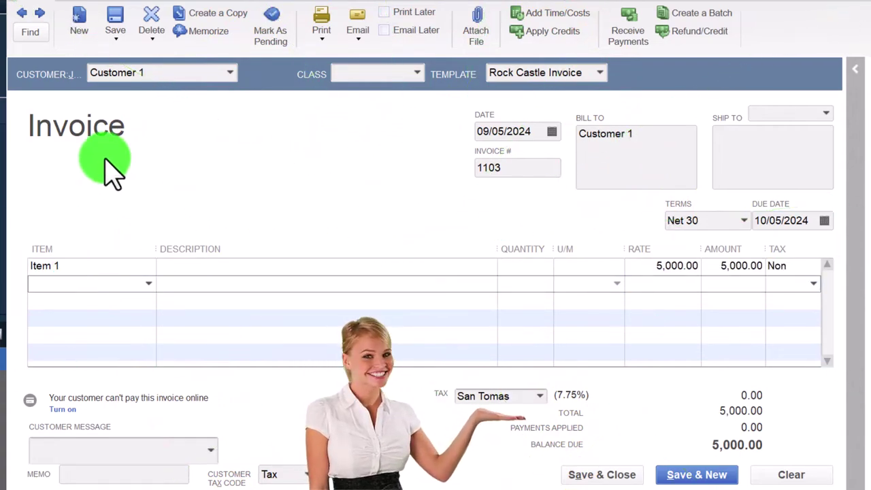
{"action": "left_click", "coordinate": [106, 265]}
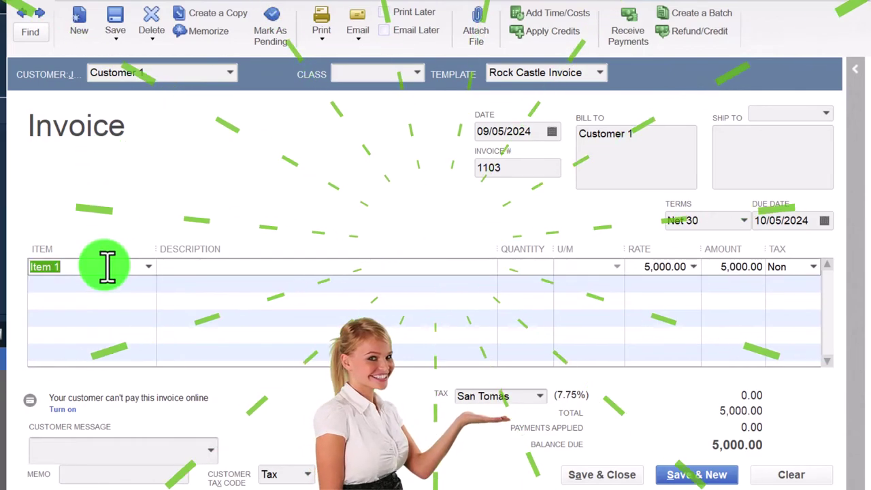
{"action": "left_click", "coordinate": [124, 283]}
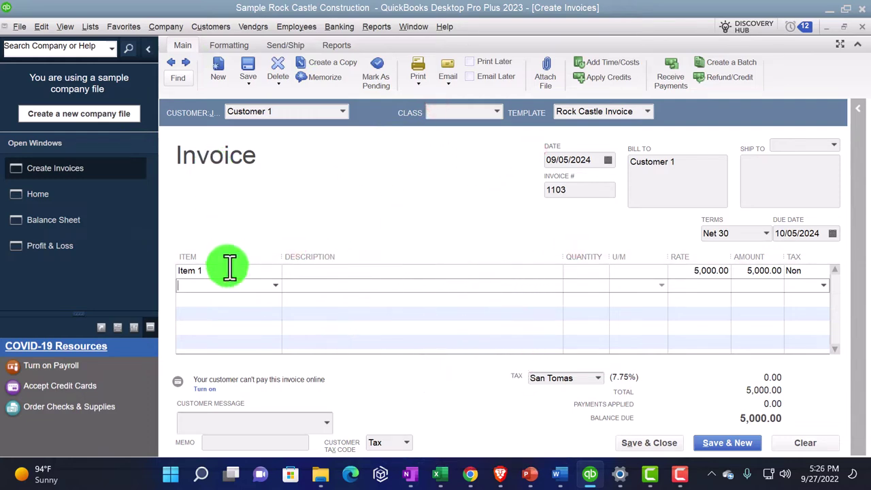
{"action": "left_click", "coordinate": [642, 442]}
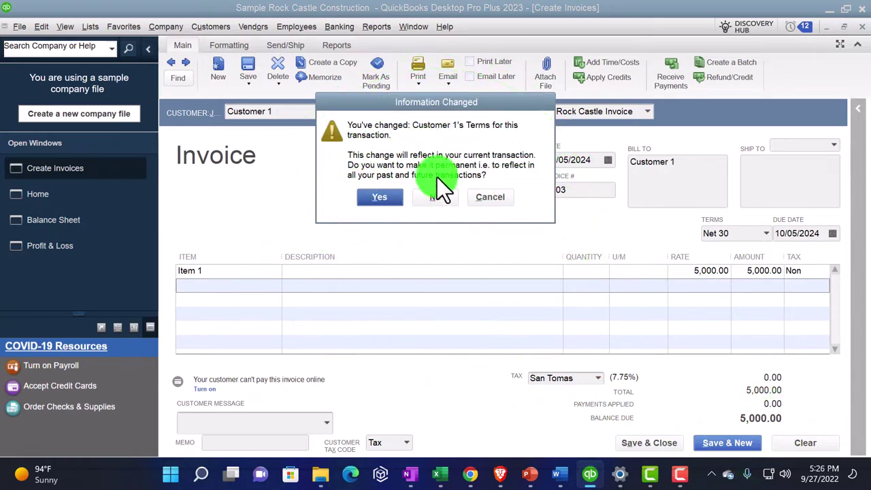
Keep Net 30 as Customer 1's permanent terms and check invoice 1103's 5,000.00 balance in Customer Center.
{"action": "left_click", "coordinate": [392, 195]}
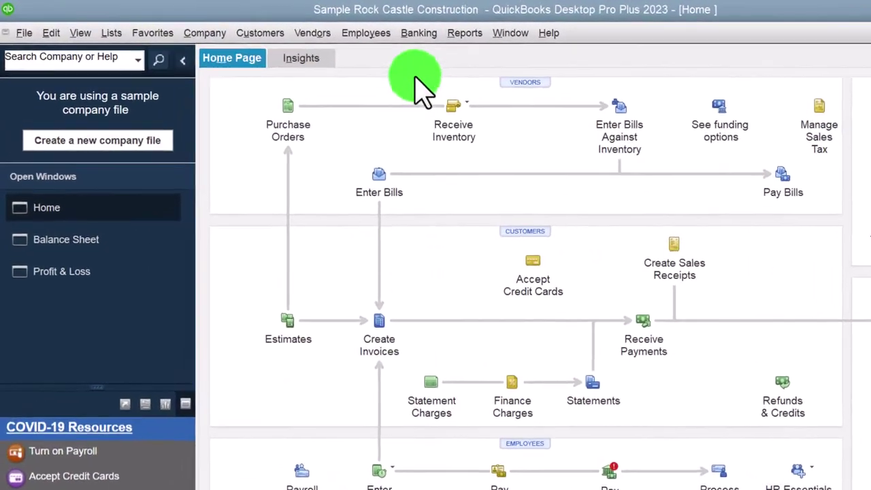
{"action": "left_click", "coordinate": [455, 173]}
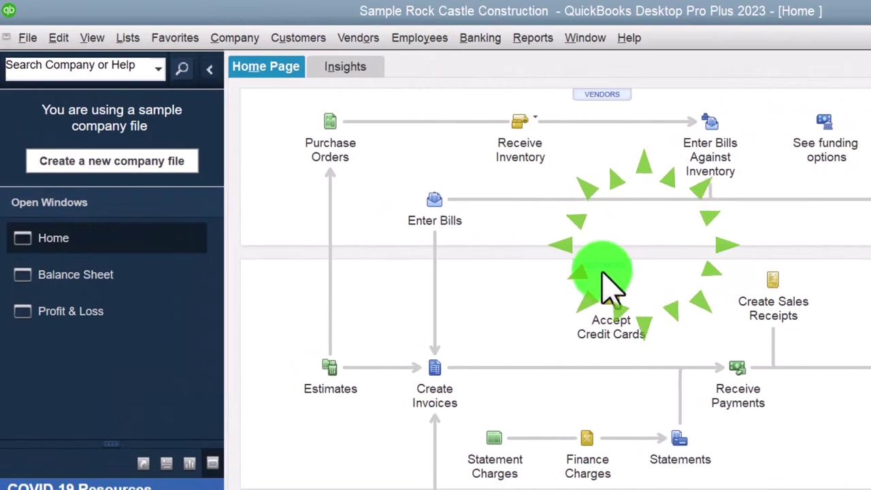
{"action": "left_click", "coordinate": [298, 38]}
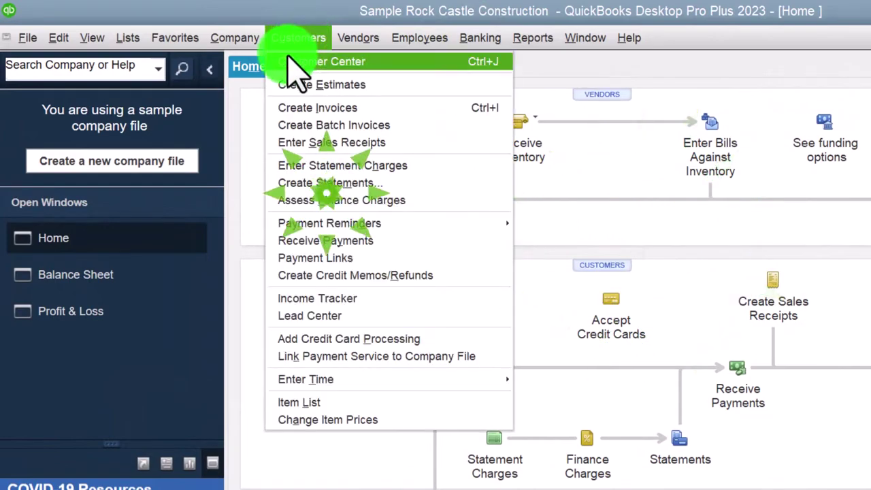
{"action": "left_click", "coordinate": [388, 62]}
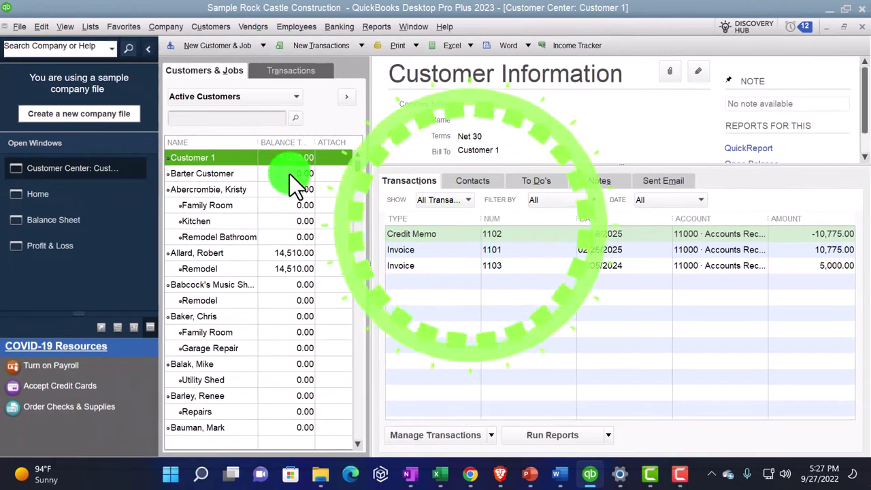
{"action": "left_click", "coordinate": [800, 269]}
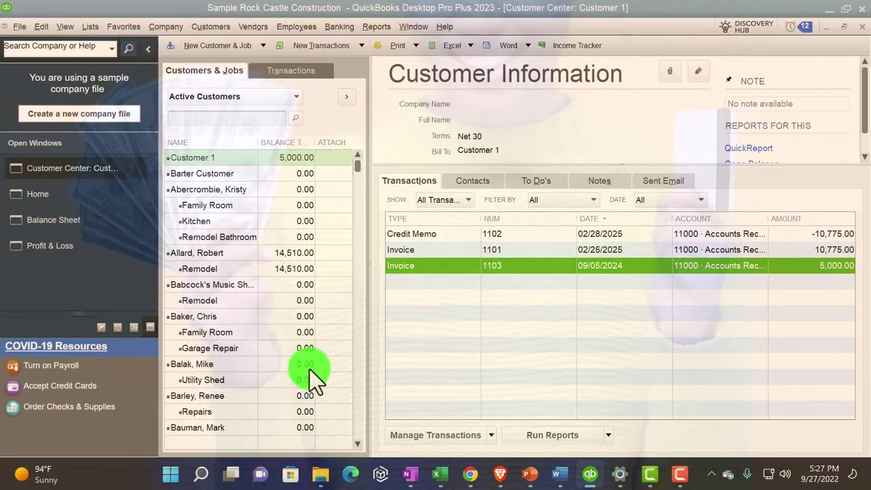
{"action": "left_click", "coordinate": [40, 194]}
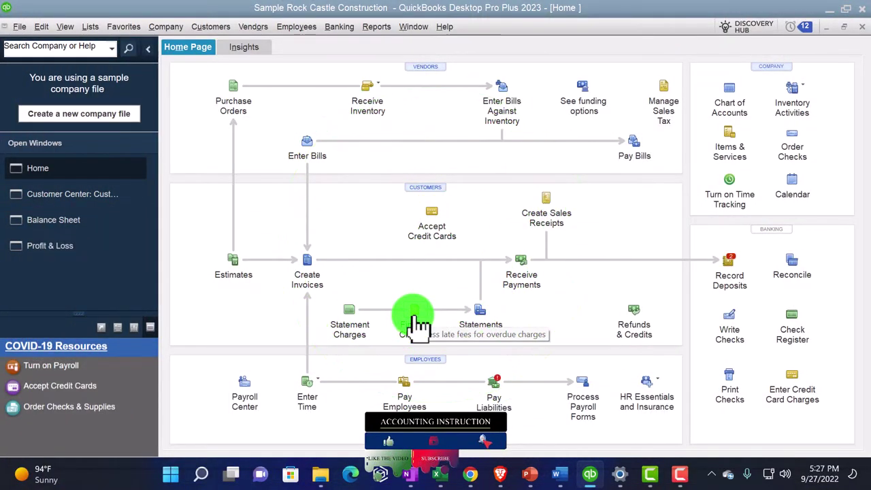
{"action": "left_click", "coordinate": [416, 325]}
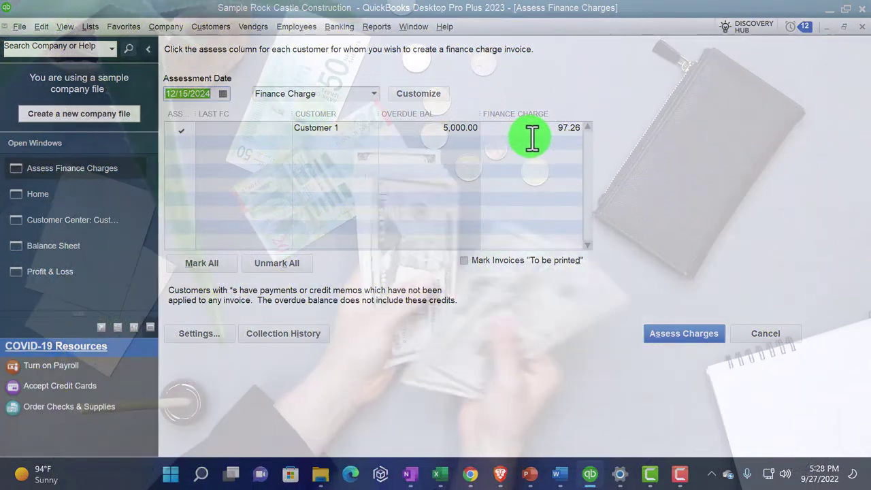
{"action": "left_click", "coordinate": [537, 130]}
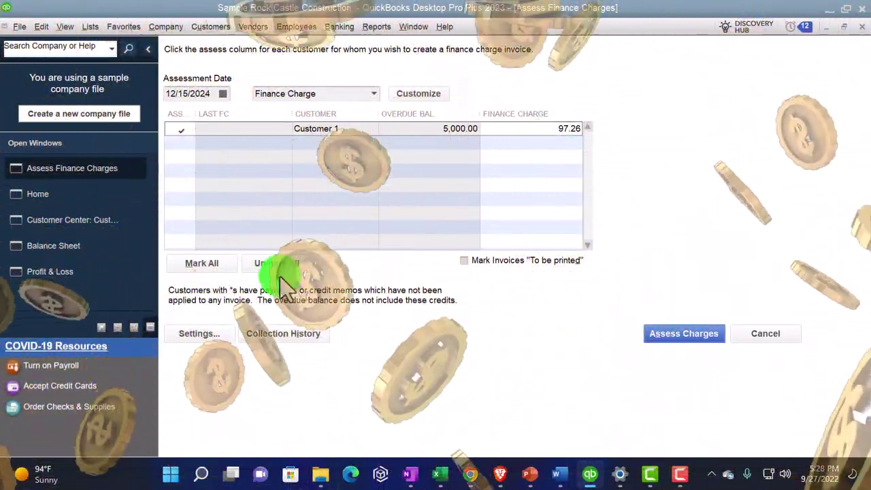
{"action": "left_click", "coordinate": [269, 266]}
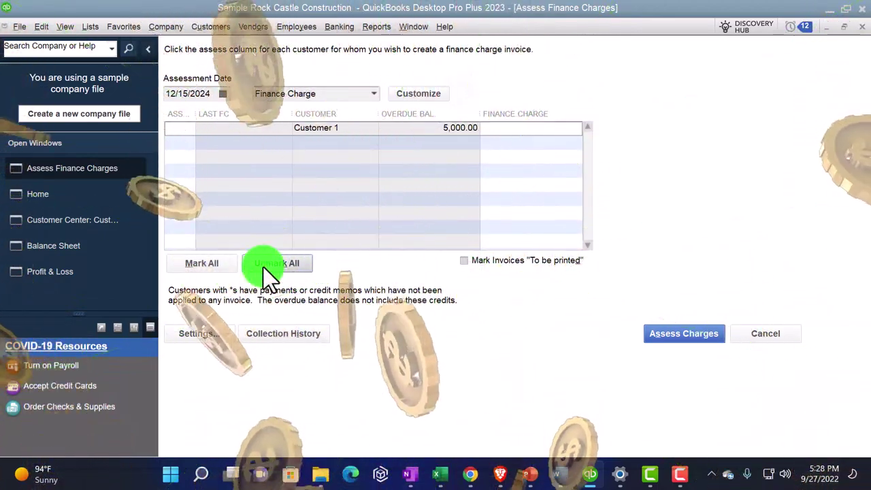
{"action": "left_click", "coordinate": [220, 265]}
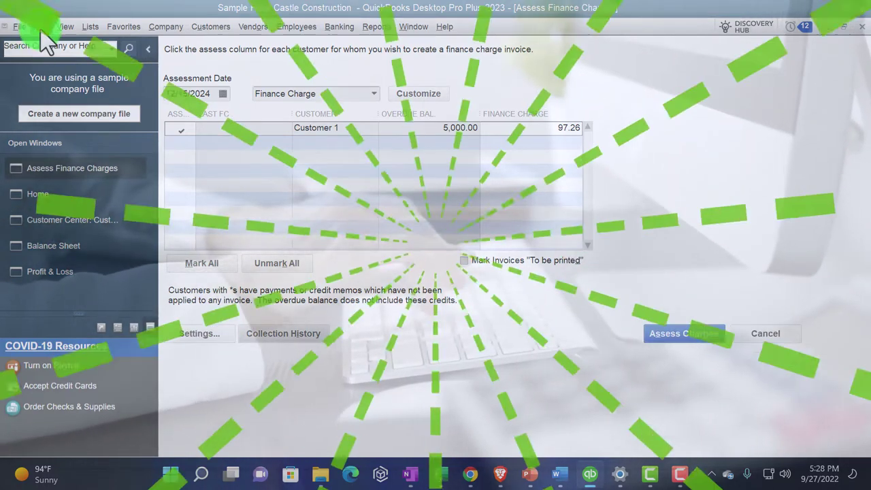
{"action": "left_click", "coordinate": [40, 30]}
{"action": "left_click", "coordinate": [40, 30]}
{"action": "left_click", "coordinate": [204, 339]}
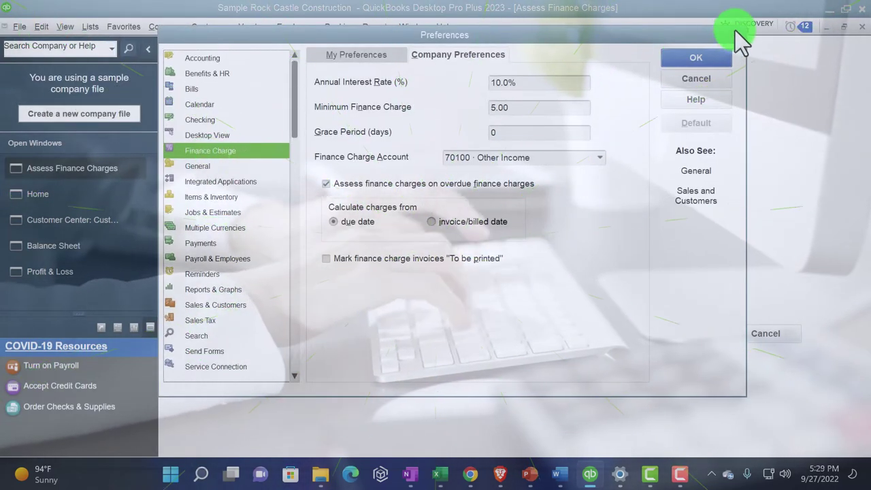
{"action": "key", "text": "Return"}
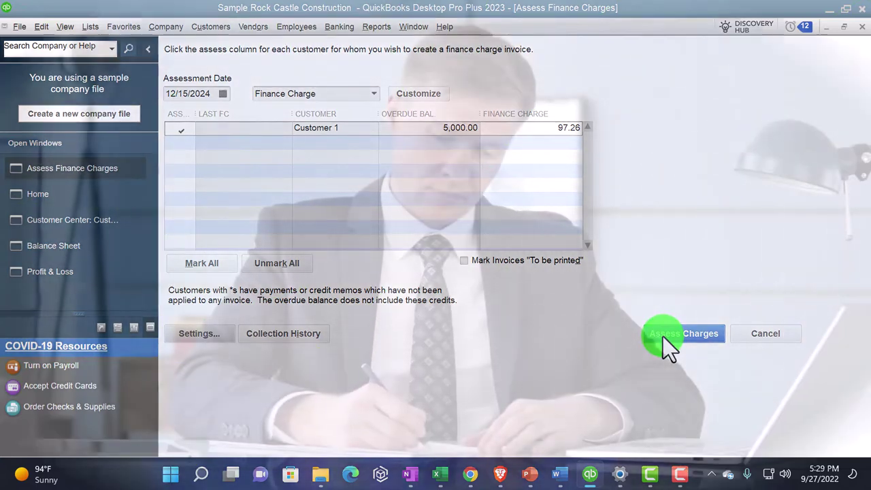
Assess Customer 1's 97.26 finance charge and review the resulting FC 121 invoice in Customer Center.
{"action": "left_click", "coordinate": [663, 336]}
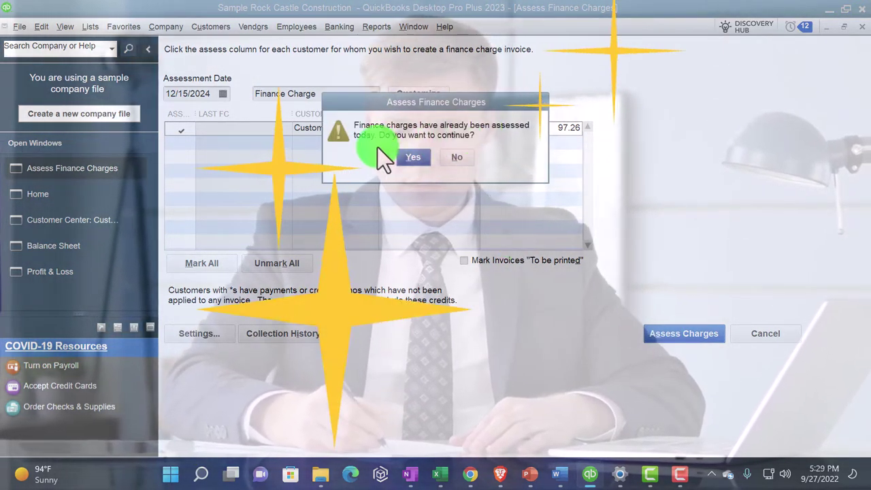
{"action": "left_click", "coordinate": [415, 157]}
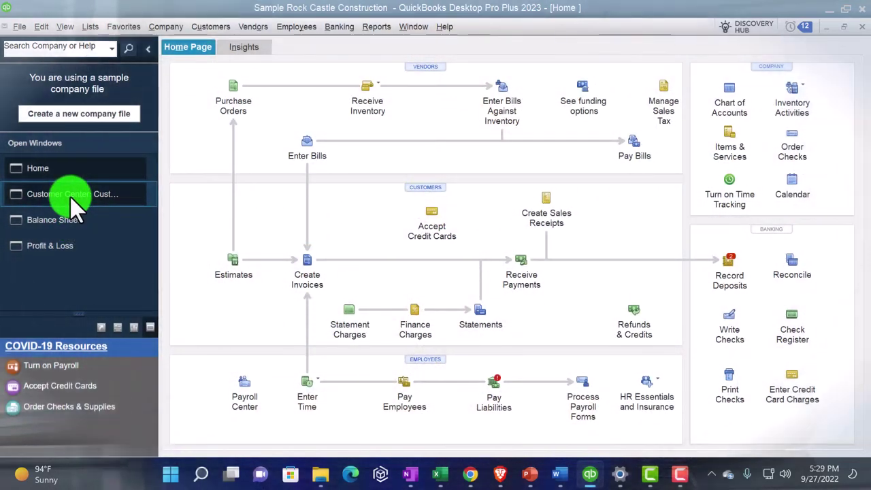
{"action": "left_click", "coordinate": [71, 196]}
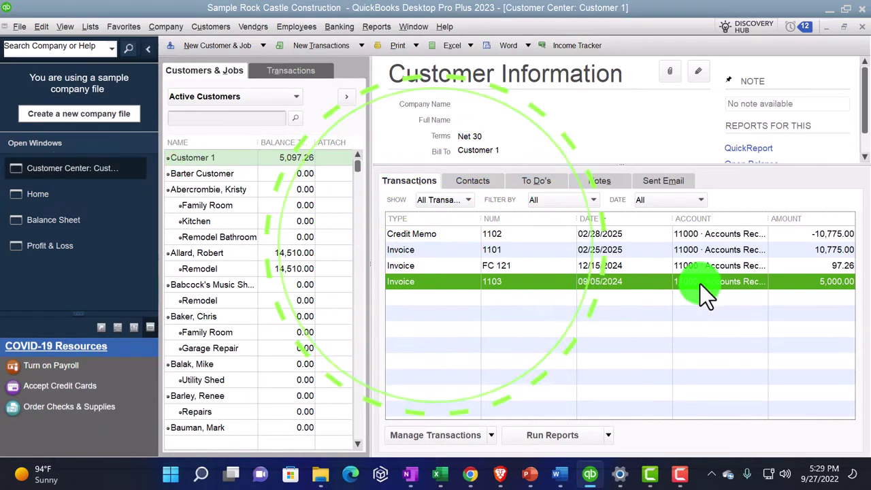
{"action": "left_click", "coordinate": [823, 265]}
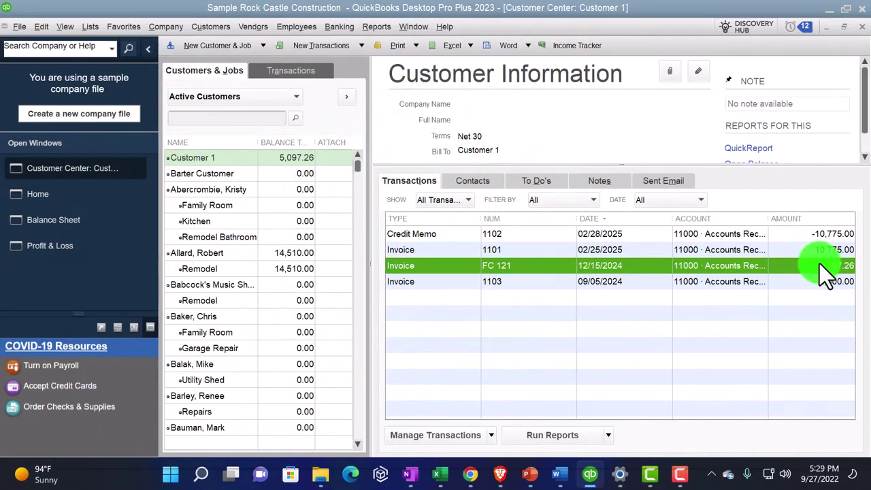
{"action": "double_click", "coordinate": [823, 266]}
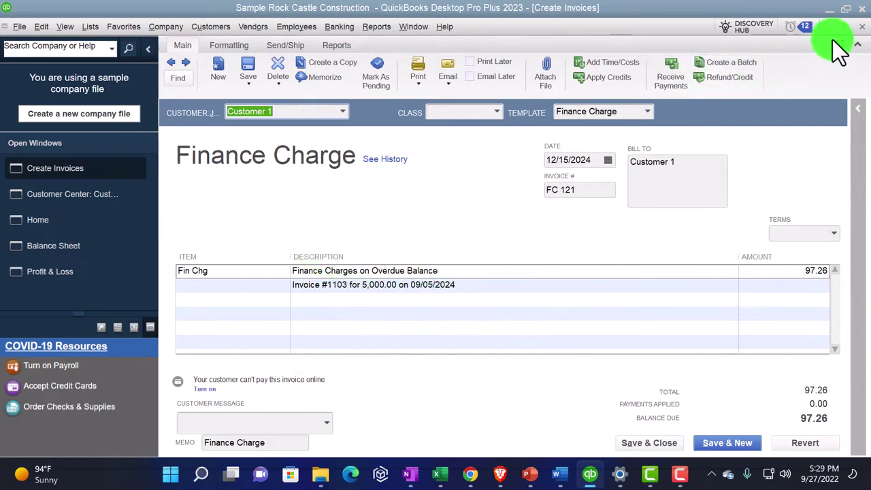
{"action": "left_click", "coordinate": [860, 31]}
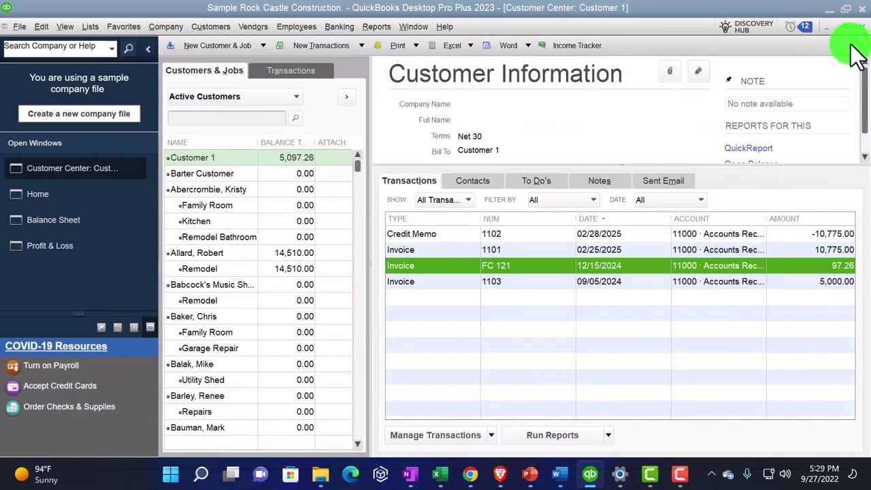
{"action": "left_click", "coordinate": [532, 244]}
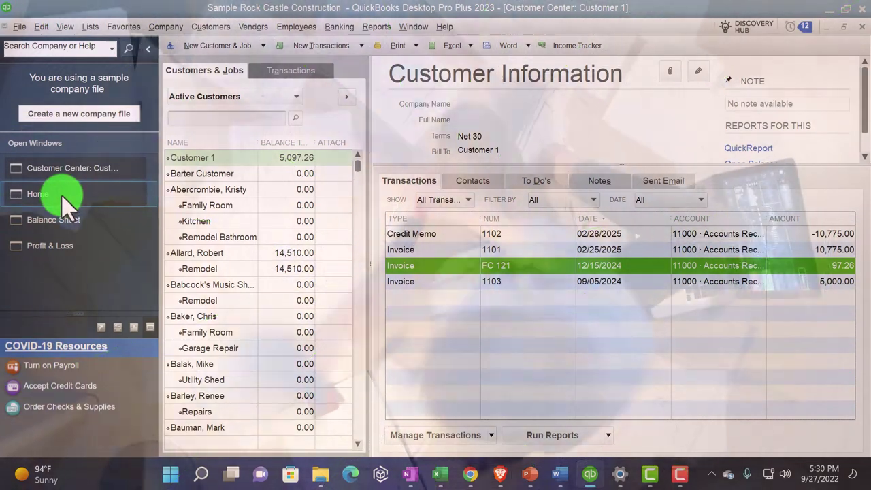
From the Balance Sheet, list Accounts Receivable transactions starting 01/01/2024.
{"action": "left_click", "coordinate": [66, 197]}
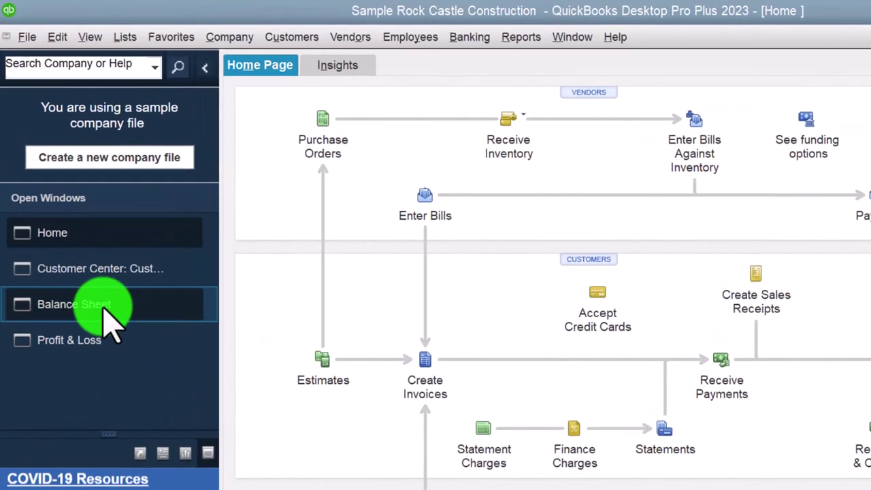
{"action": "left_click", "coordinate": [68, 220]}
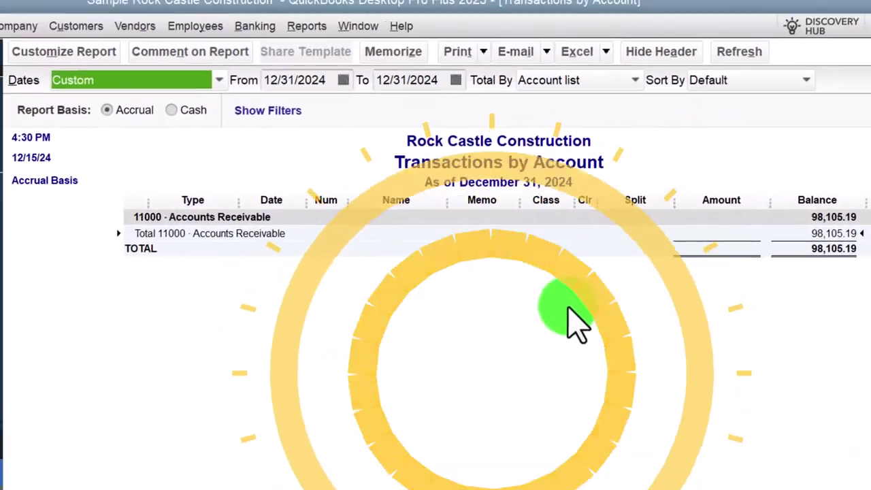
{"action": "key", "text": "Tab"}
{"action": "type", "text": "01"}
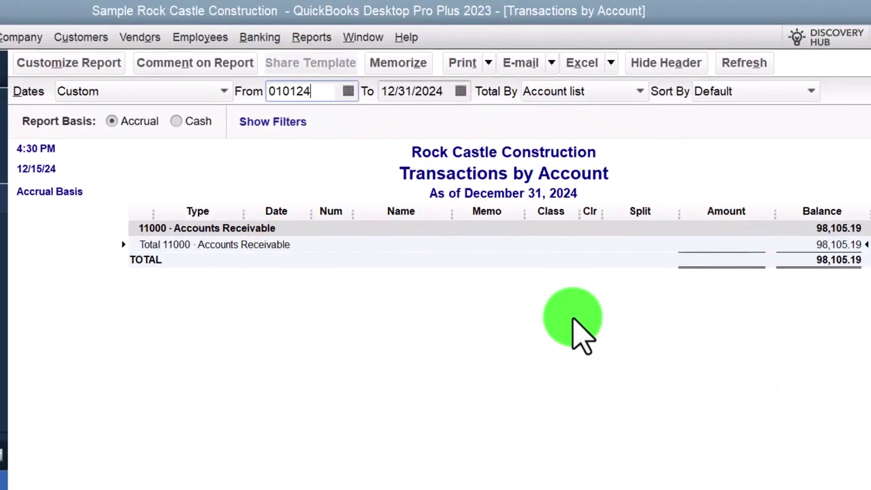
{"action": "key", "text": "Tab"}
{"action": "key", "text": "Tab"}
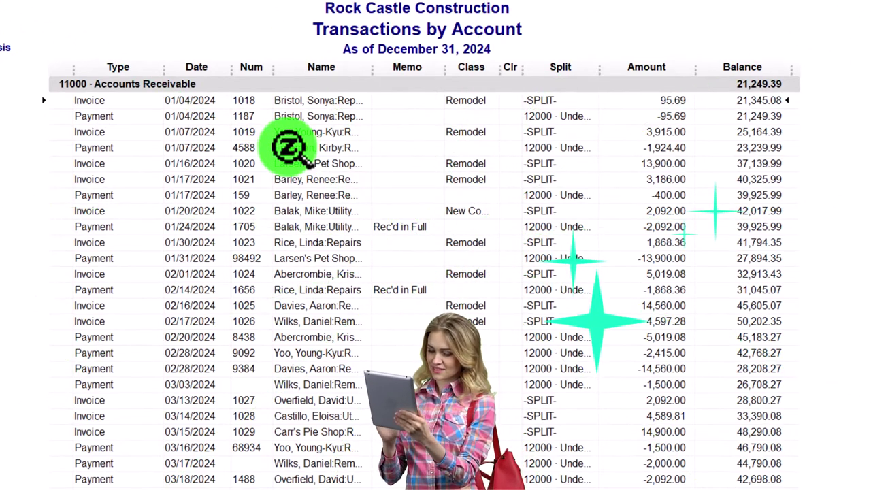
Jump to the report's 98,105.19 total and open finance charge invoice FC 121.
{"action": "key", "text": "ctrl+End"}
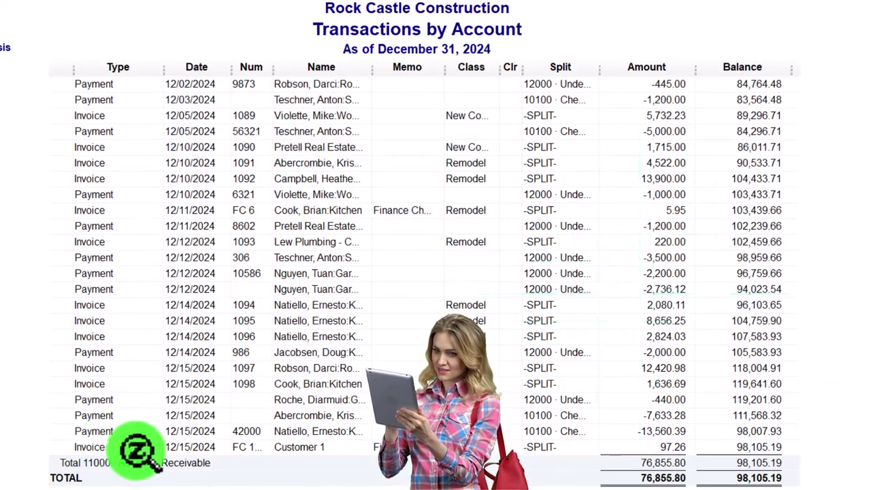
{"action": "left_click", "coordinate": [660, 446]}
{"action": "double_click", "coordinate": [659, 446]}
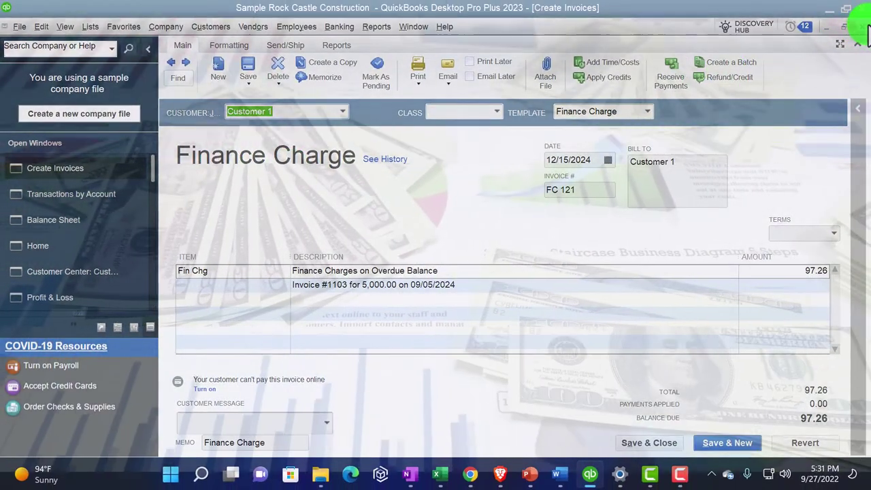
Close the FC 121 invoice and the receivables report, returning to the Profit & Loss report.
{"action": "left_click", "coordinate": [862, 27]}
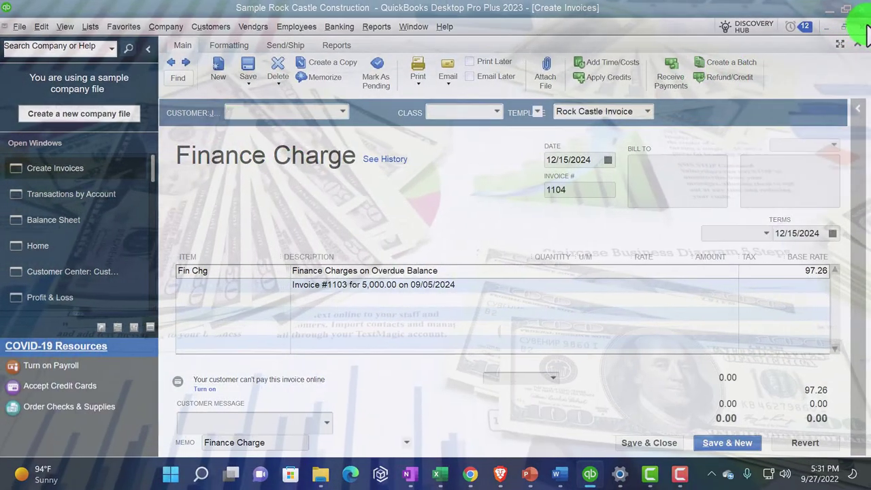
{"action": "left_click", "coordinate": [862, 27]}
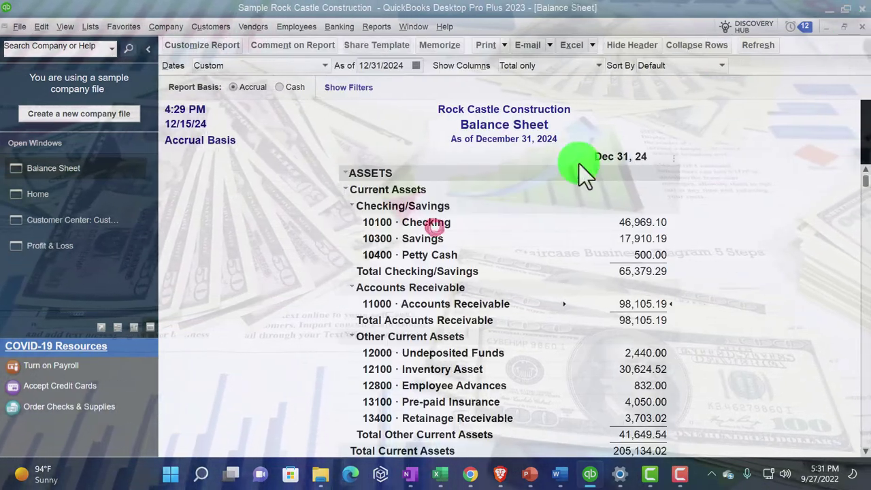
{"action": "left_click", "coordinate": [91, 245]}
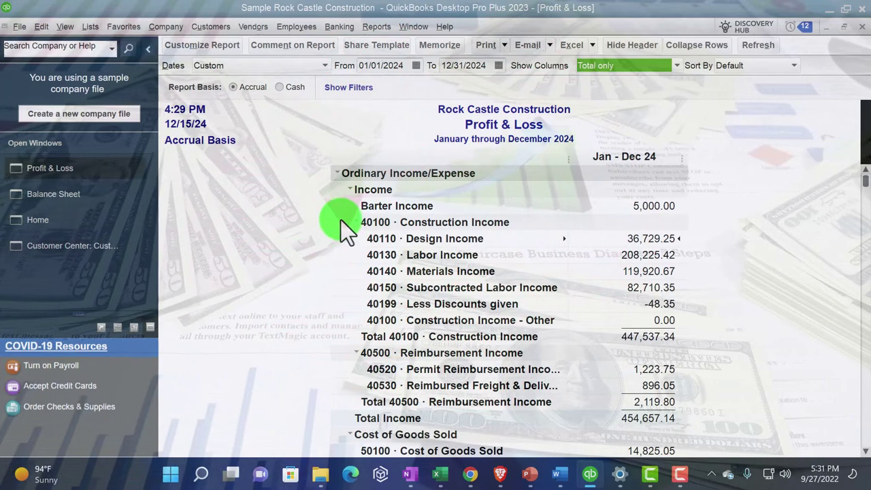
Review the transactions behind 70100 Other Income's 244.06, including FC 121's 97.26.
{"action": "scroll", "coordinate": [326, 292], "scroll_direction": "down", "scroll_amount": 10}
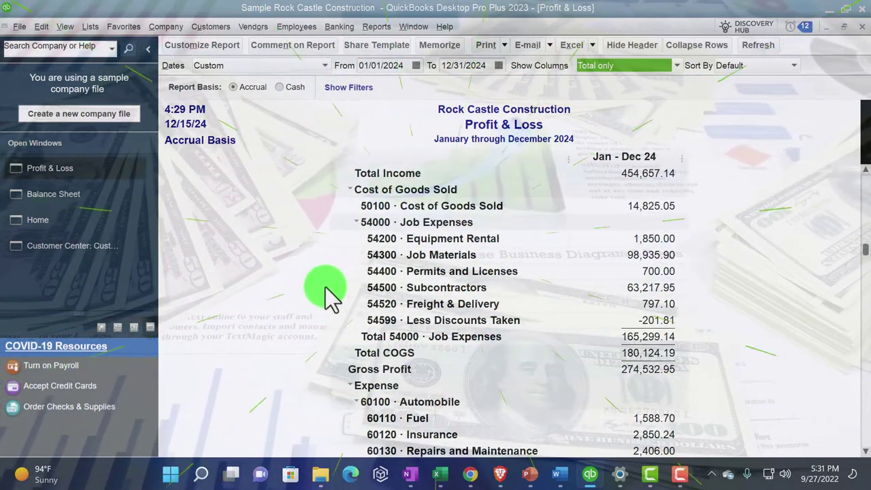
{"action": "scroll", "coordinate": [323, 292], "scroll_direction": "down", "scroll_amount": 12}
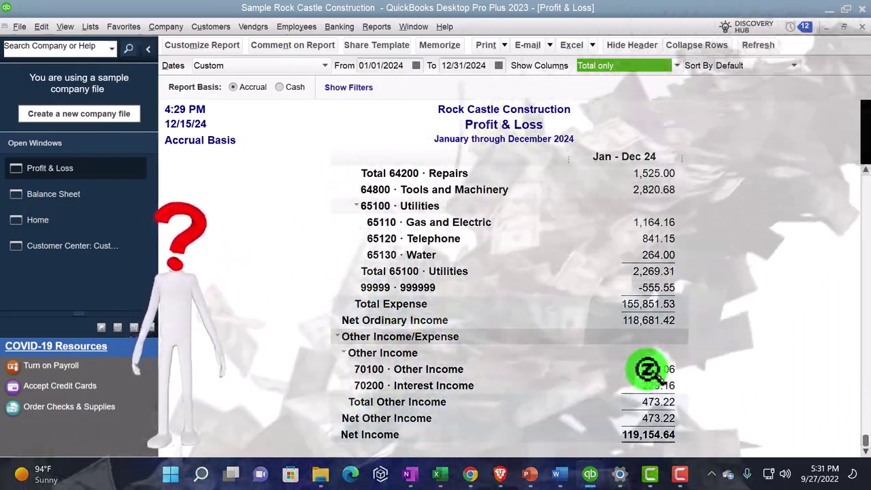
{"action": "double_click", "coordinate": [646, 369]}
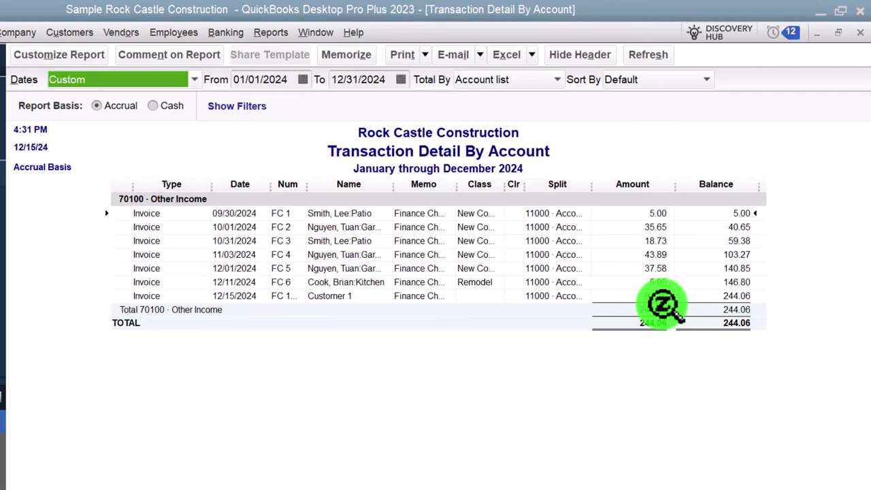
{"action": "left_click", "coordinate": [855, 34]}
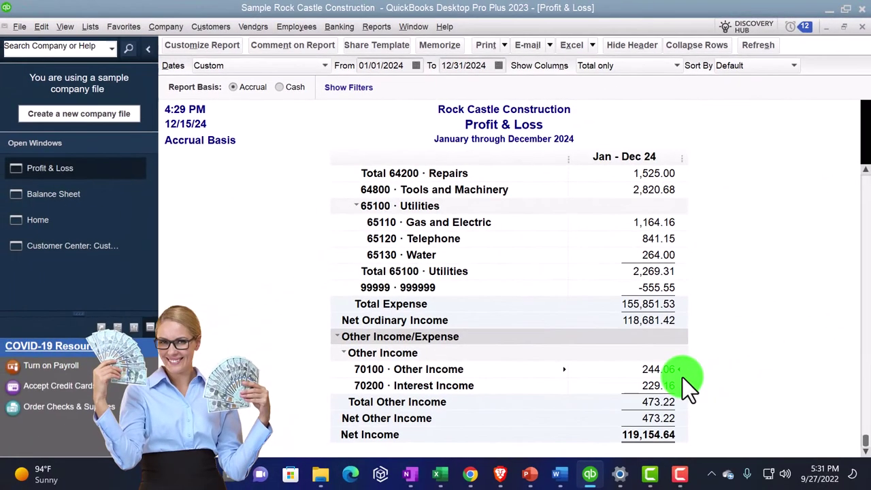
{"action": "scroll", "coordinate": [640, 457], "scroll_direction": "up", "scroll_amount": 3}
{"action": "scroll", "coordinate": [681, 374], "scroll_direction": "up", "scroll_amount": 15}
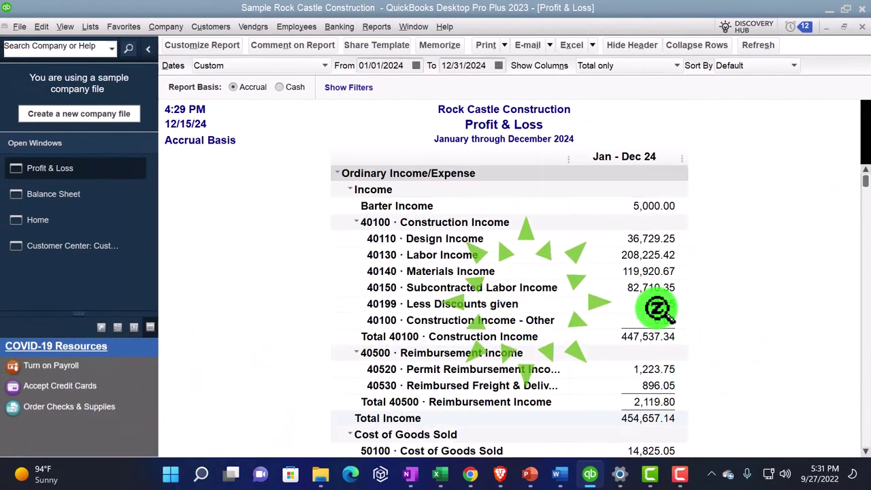